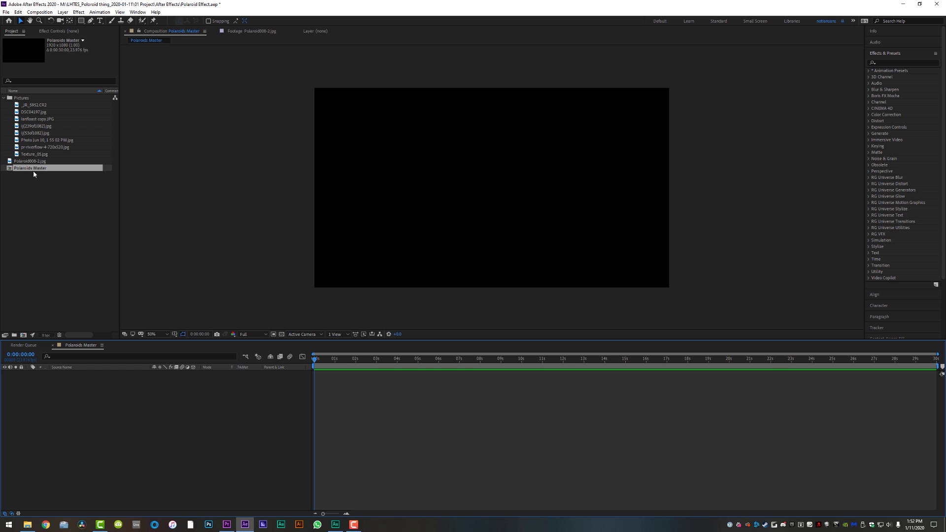
Add Polaroid008-2.jpg to the Polaroids Master composition and scale the layer to 52%
left_click(27, 161)
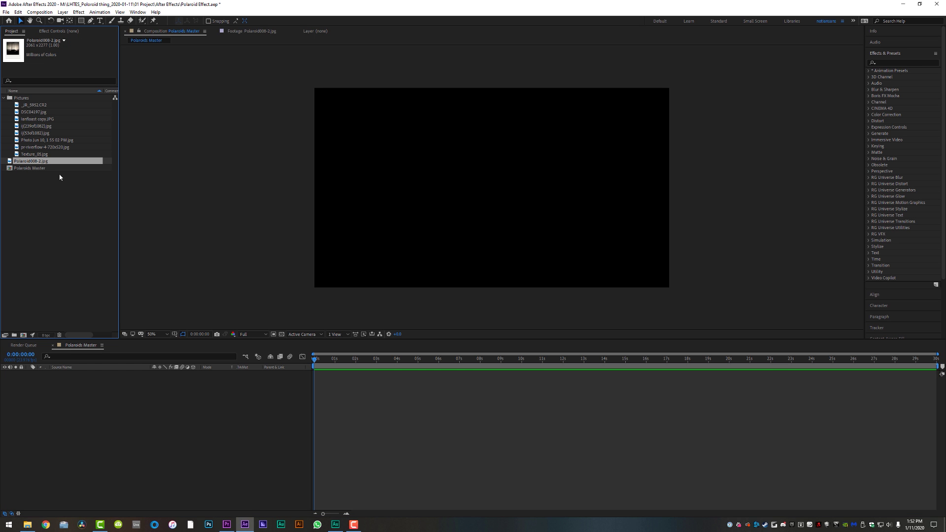
left_click_drag(35, 168, 98, 394)
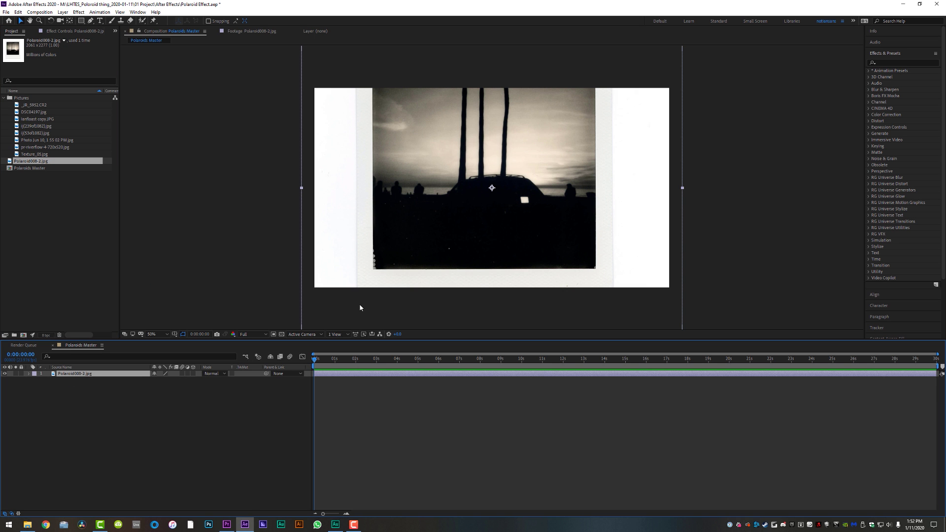
left_click_drag(163, 382, 141, 378)
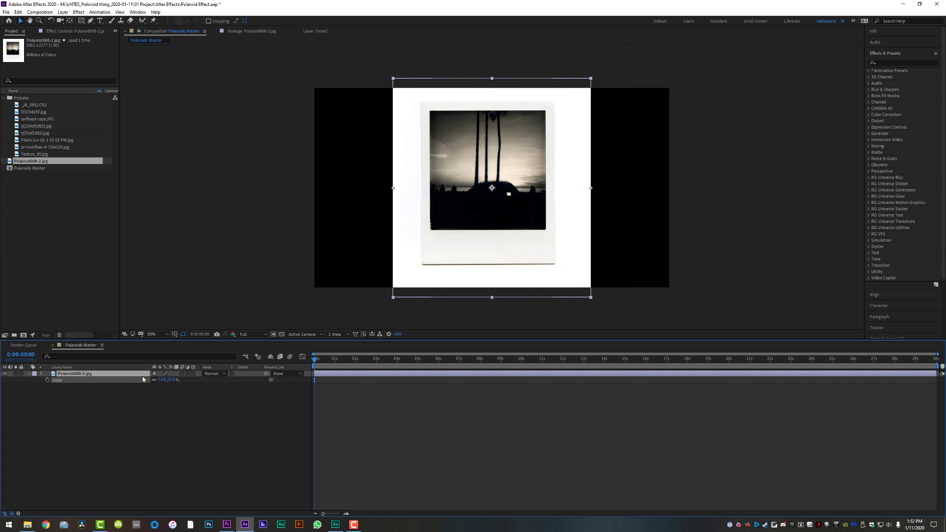
Draw a closed four-point Pen mask along the outer edges of the Polaroid's white frame to cut away the background
left_click(91, 20)
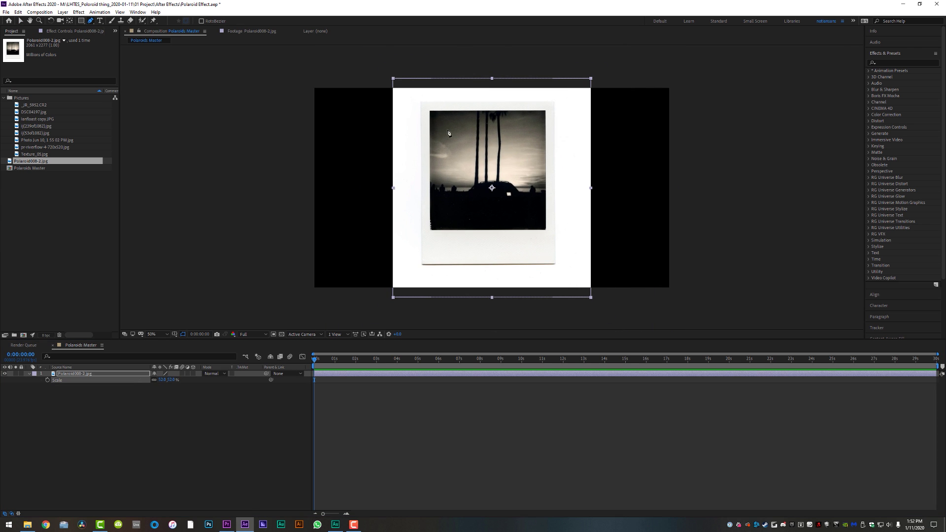
key("slash")
scroll(447, 130, "up", 5)
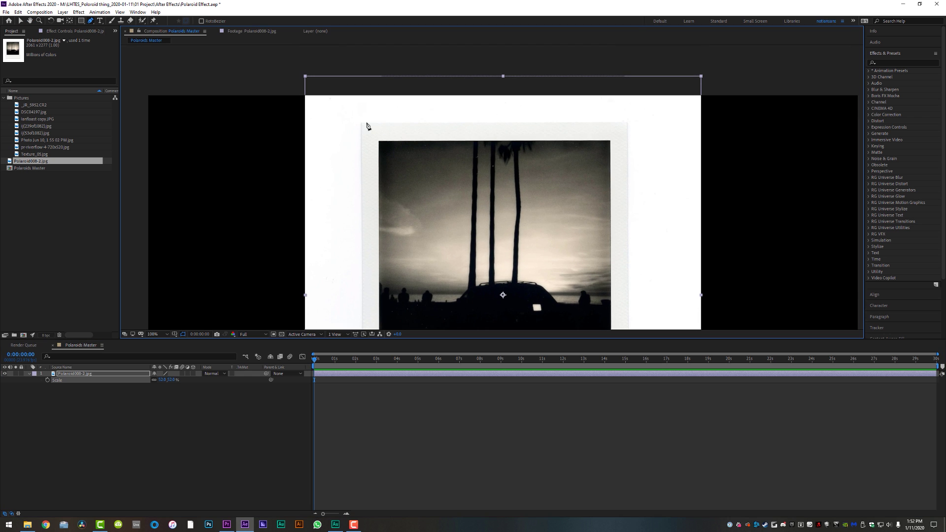
left_click(362, 123)
left_click(628, 124)
scroll(640, 288, "down", 9)
left_click(632, 247)
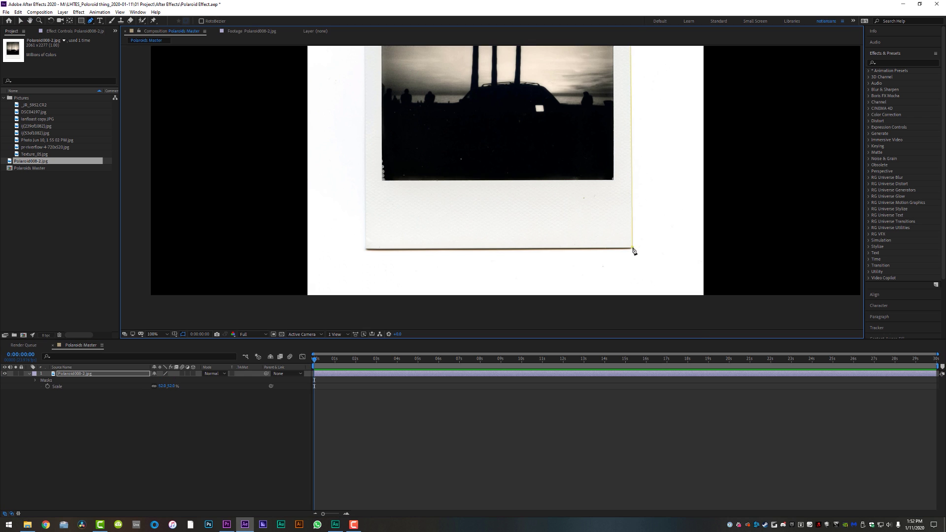
left_click(367, 250)
scroll(379, 197, "up", 9)
left_click(372, 129)
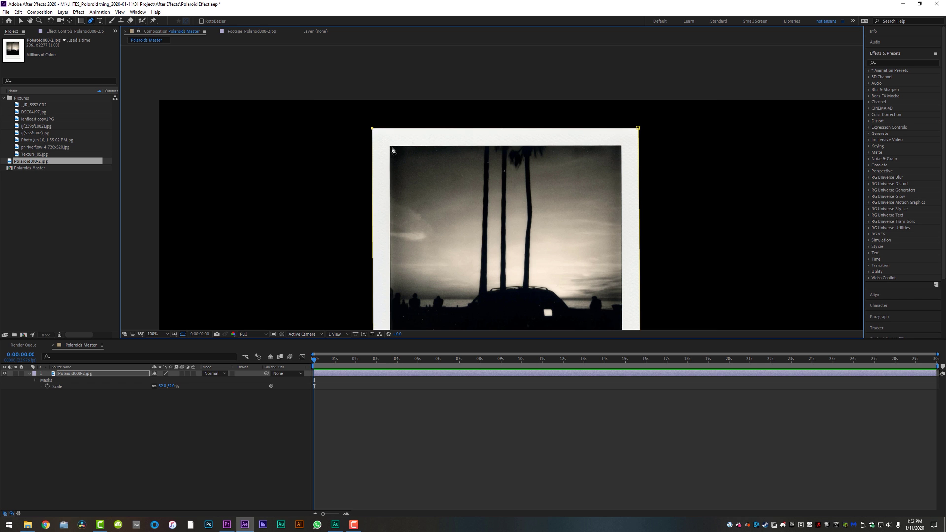
Draw a second rectangular Pen mask around the dark photo area inside the Polaroid frame
left_click(390, 147)
left_click(621, 146)
left_click_drag(612, 323, 611, 203)
left_click(621, 230)
scroll(594, 237, "up", 5)
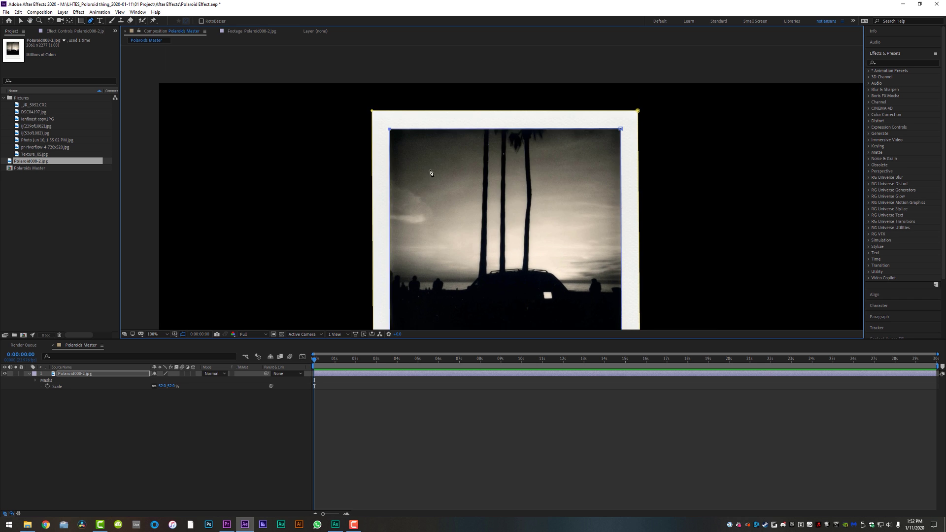
Set Mask 2 to Subtract to cut the photo out of the frame, and deselect the layer
left_click(36, 381)
left_click(164, 392)
left_click(170, 417)
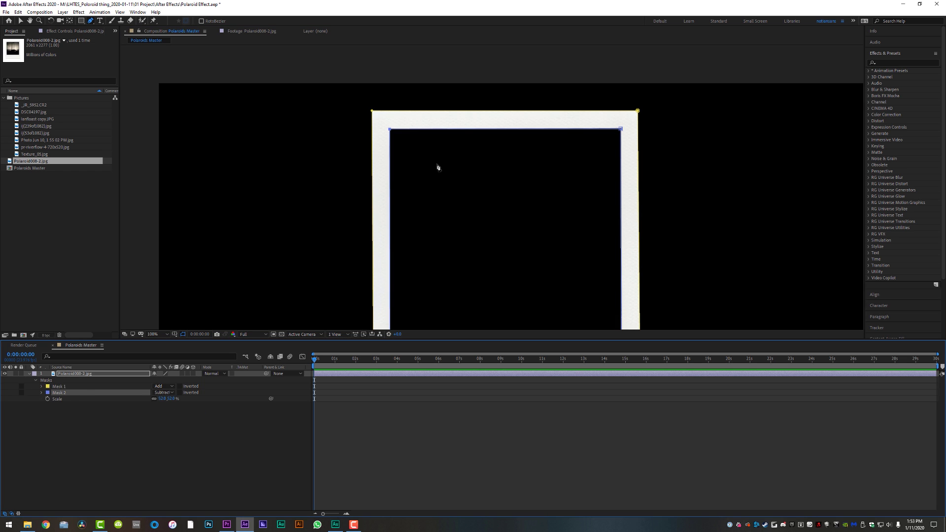
left_click(425, 447)
Inspect the cut-out Polaroid frame's inner and outer edges up close
left_click_drag(490, 295, 489, 201)
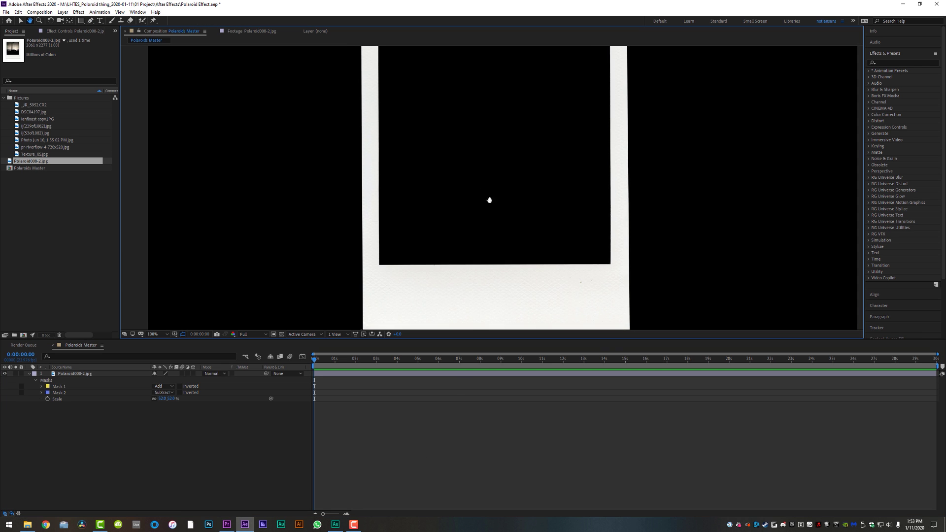
key("g")
key("comma")
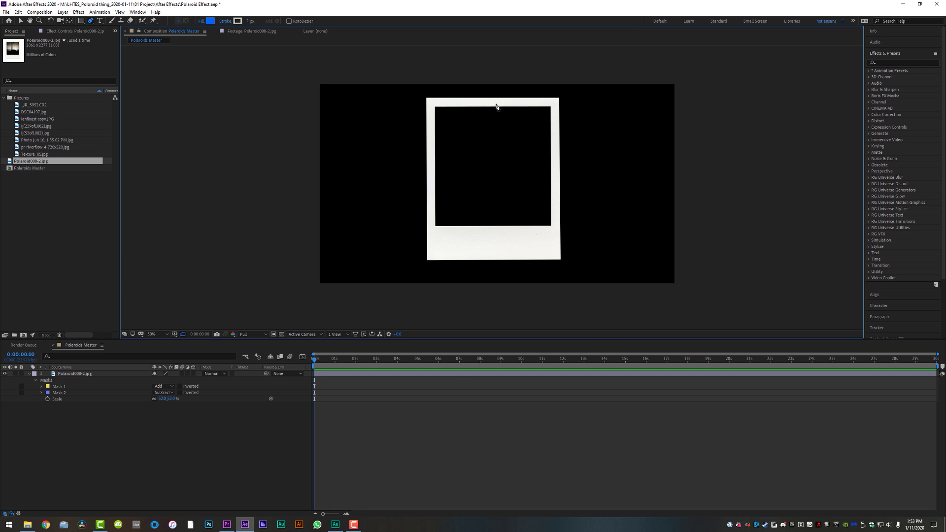
scroll(480, 254, "up", 4)
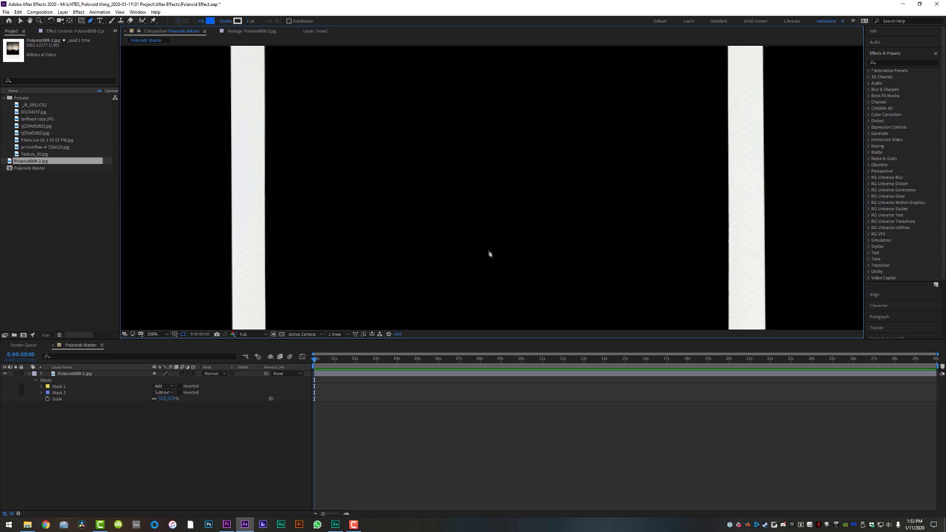
scroll(612, 165, "down", 1)
left_click_drag(549, 140, 517, 219)
scroll(529, 152, "down", 1)
left_click_drag(478, 161, 475, 168)
scroll(496, 173, "up", 1)
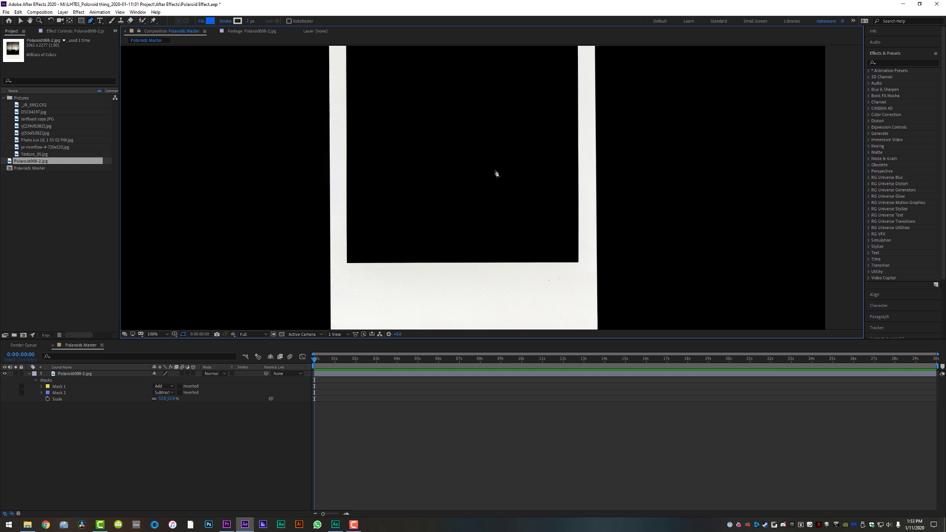
scroll(490, 163, "down", 1)
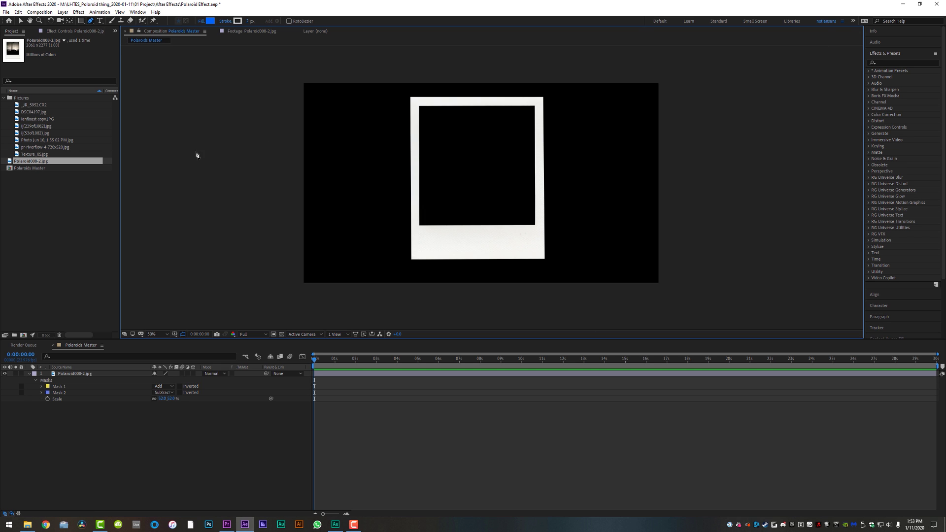
Add Texture_05.jpg to the composition above the Polaroid layer and hide it
left_click(36, 187)
left_click(38, 153)
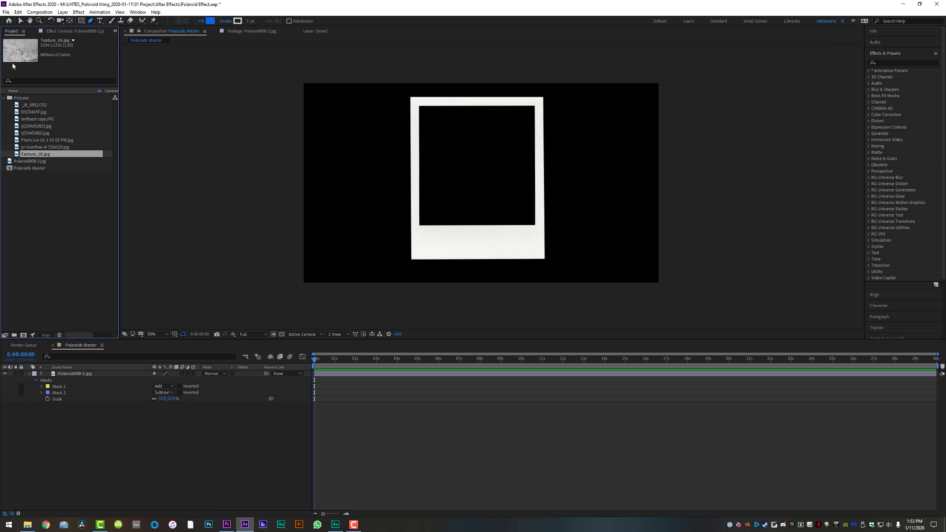
left_click_drag(38, 154, 78, 371)
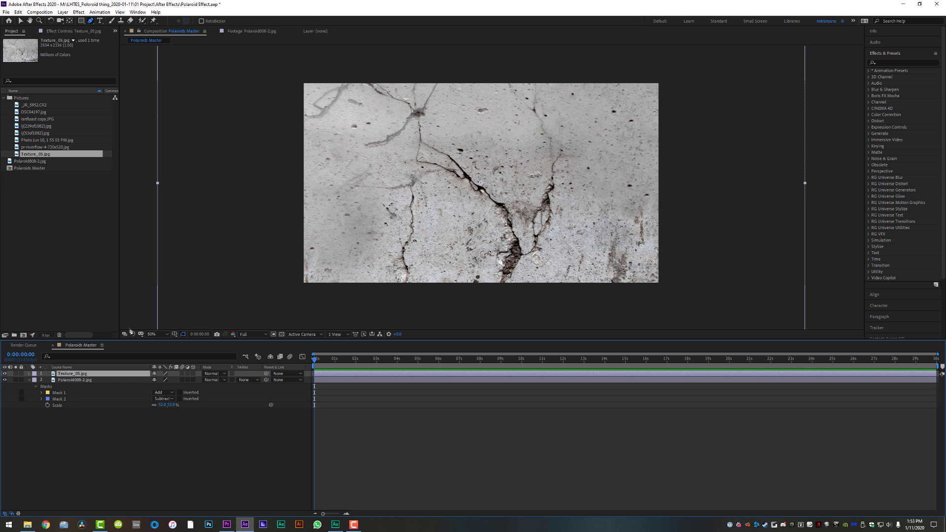
left_click(6, 373)
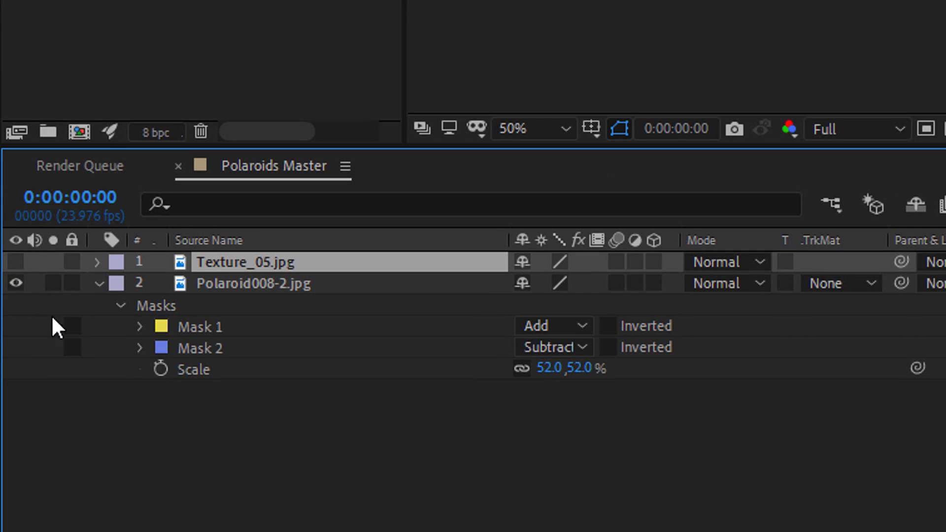
Apply the Texturize effect to the Polaroid008-2.jpg layer with Texture_05.jpg as its texture layer
left_click(251, 281)
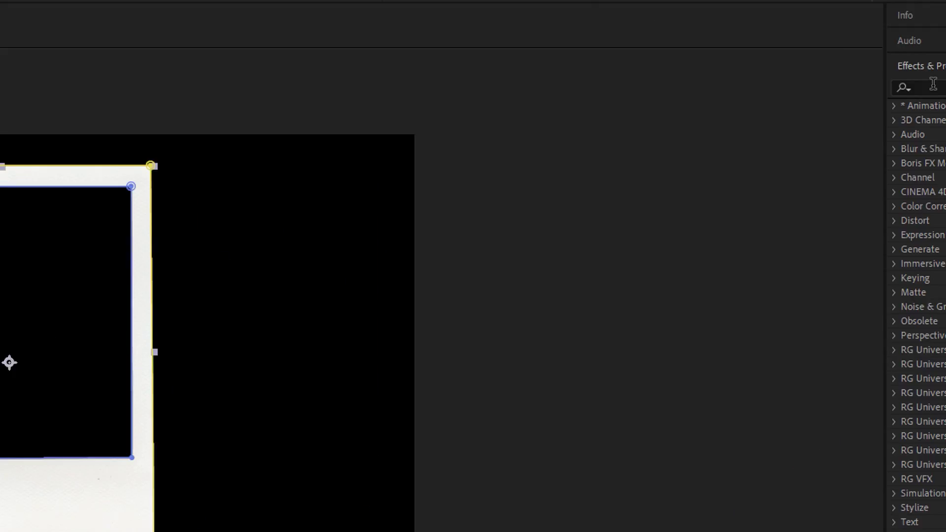
left_click(933, 84)
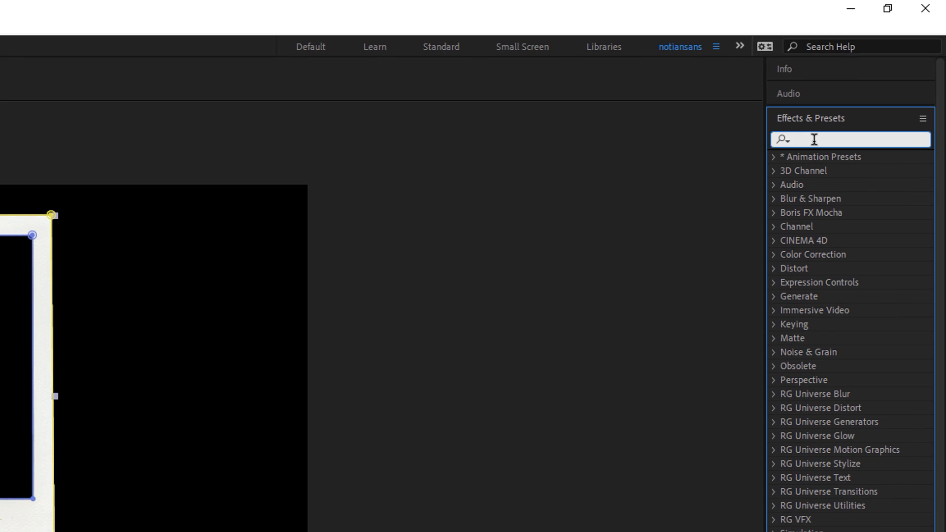
type("textu")
left_click_drag(828, 202, 81, 380)
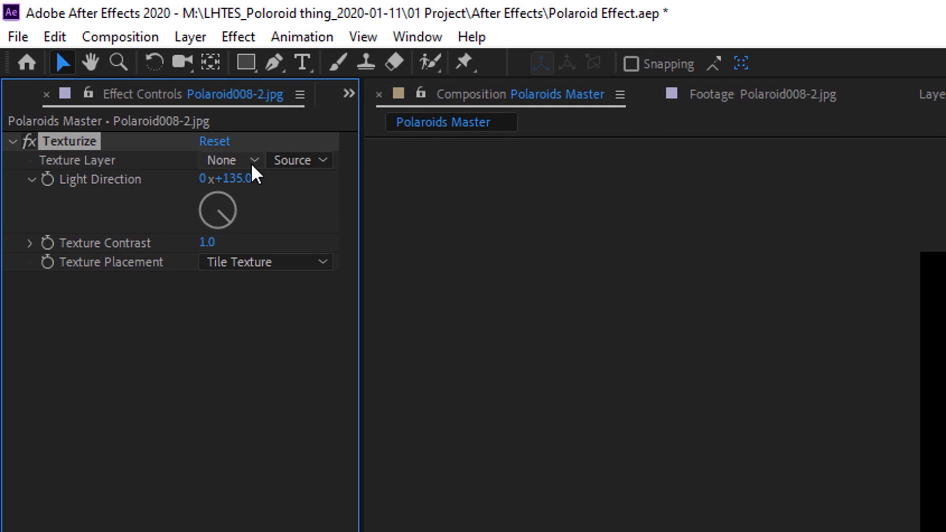
left_click(84, 54)
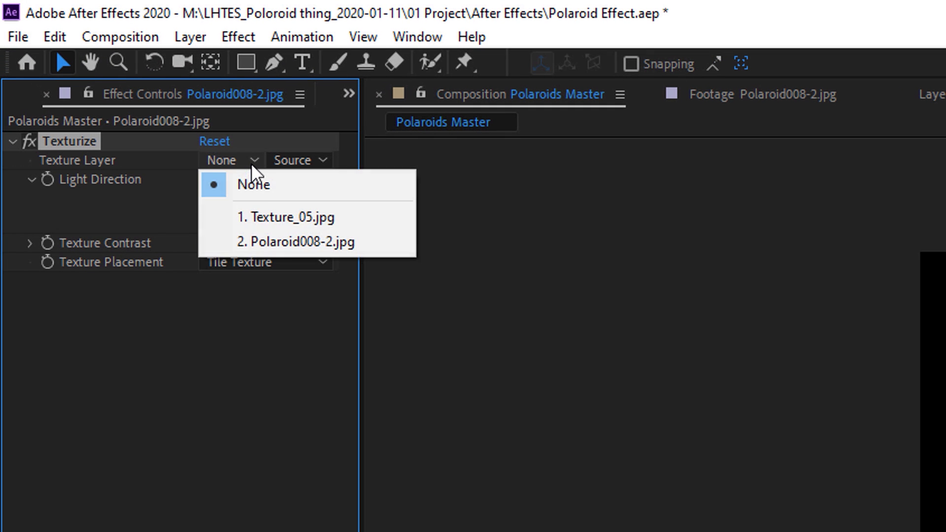
left_click(301, 218)
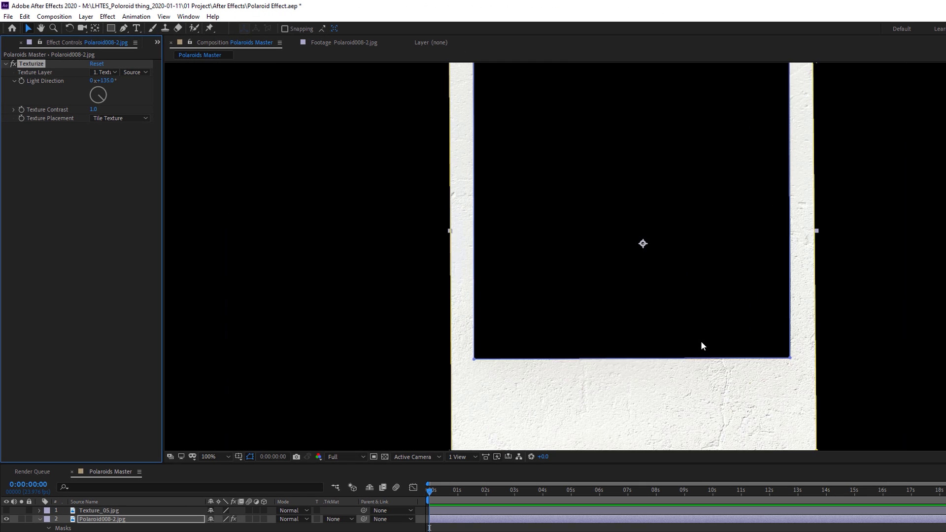
Compare the Texturize placement options on the lower frame and set the placement to Stretch Texture to Fit
scroll(701, 345, "up", 1)
left_click_drag(759, 423, 790, 197)
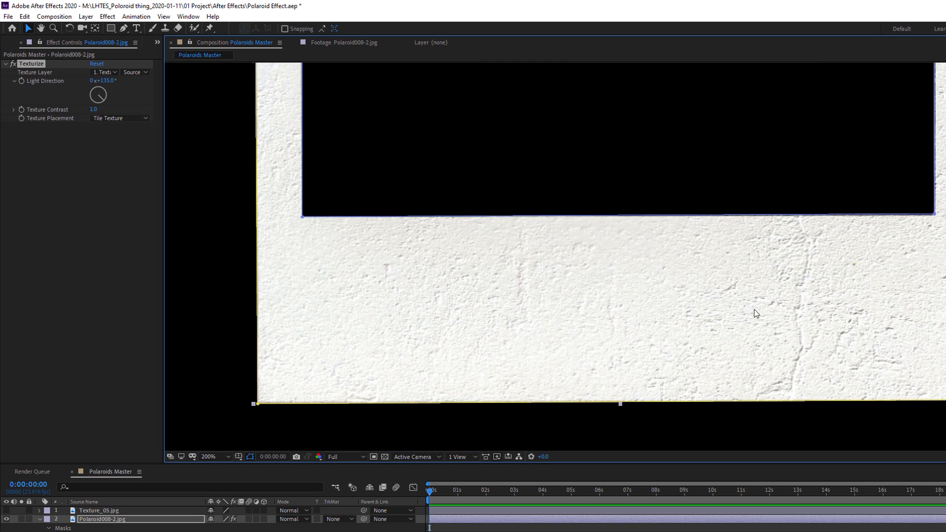
left_click(111, 120)
left_click(116, 141)
left_click(112, 121)
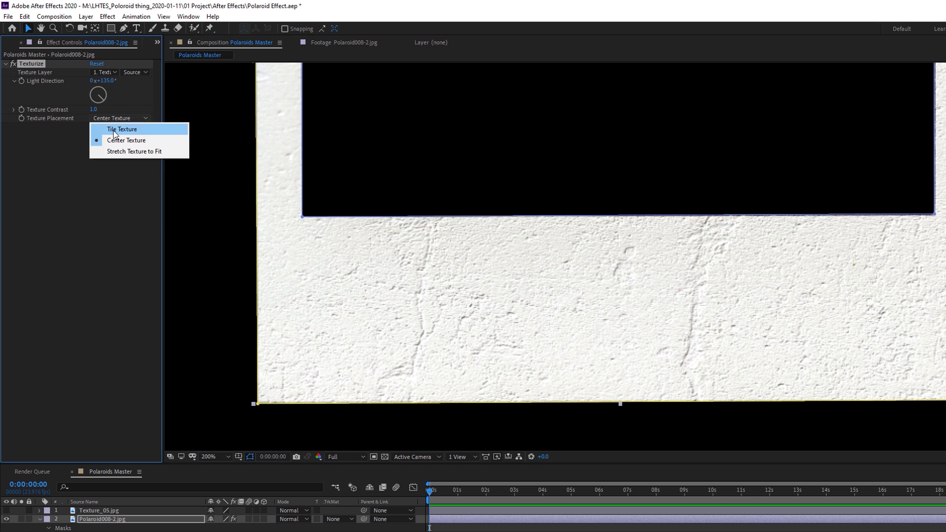
left_click(134, 151)
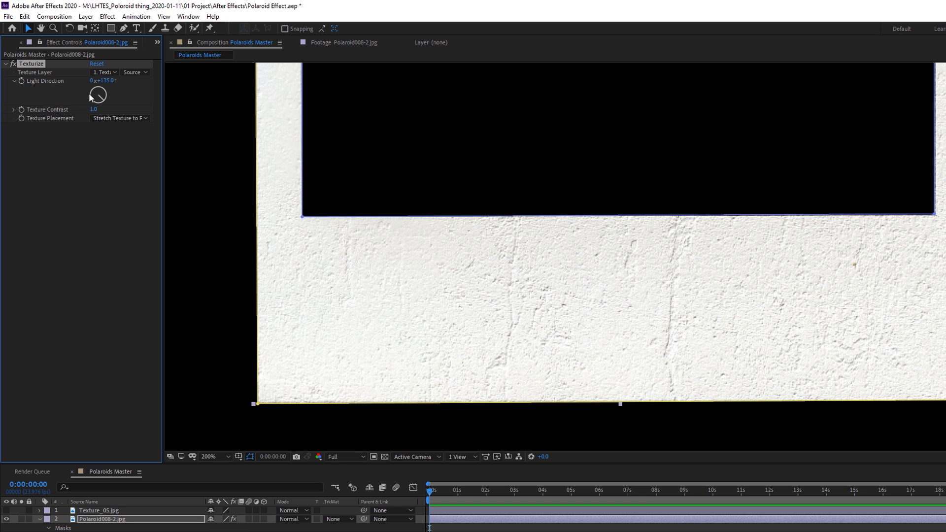
Set the Texturize light direction to 156° and the texture contrast to 0.4, then deselect the layer
left_click_drag(105, 81, 141, 87)
left_click_drag(93, 110, 36, 110)
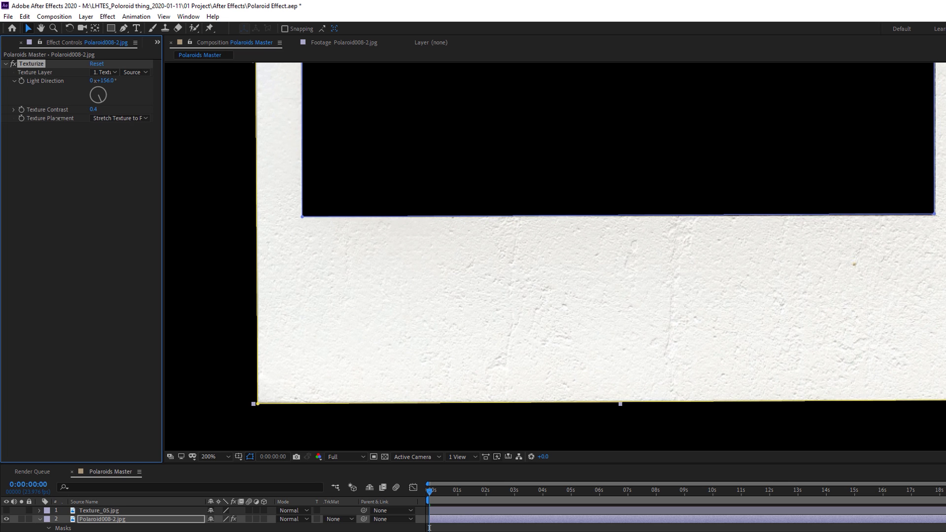
scroll(553, 205, "down", 2)
scroll(631, 268, "down", 2)
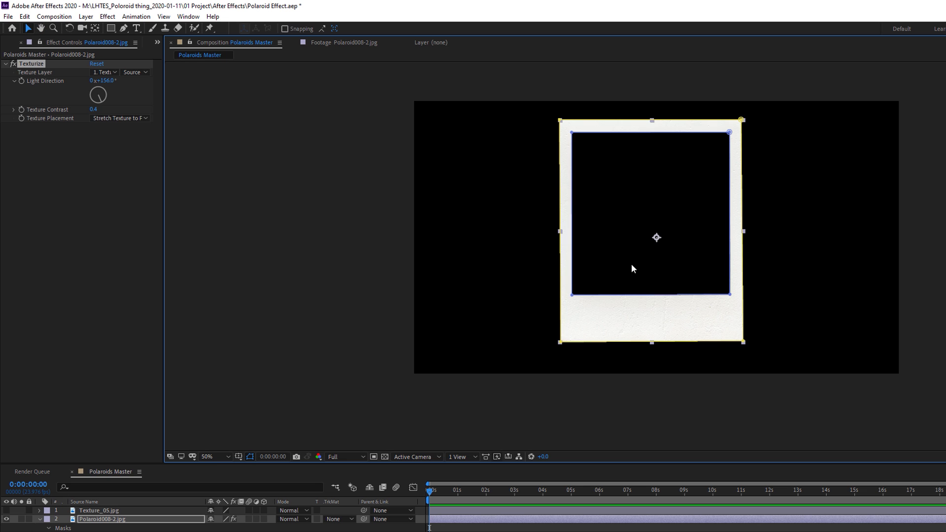
left_click(491, 456)
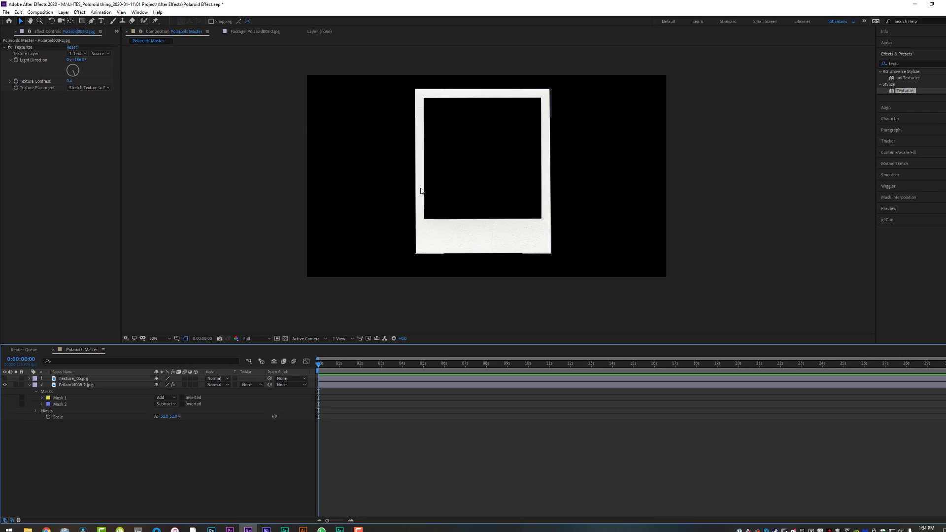
Pre-compose the Texture_05.jpg and Polaroid008-2.jpg layers into a new composition named "Polaroid Base"
left_click(76, 379)
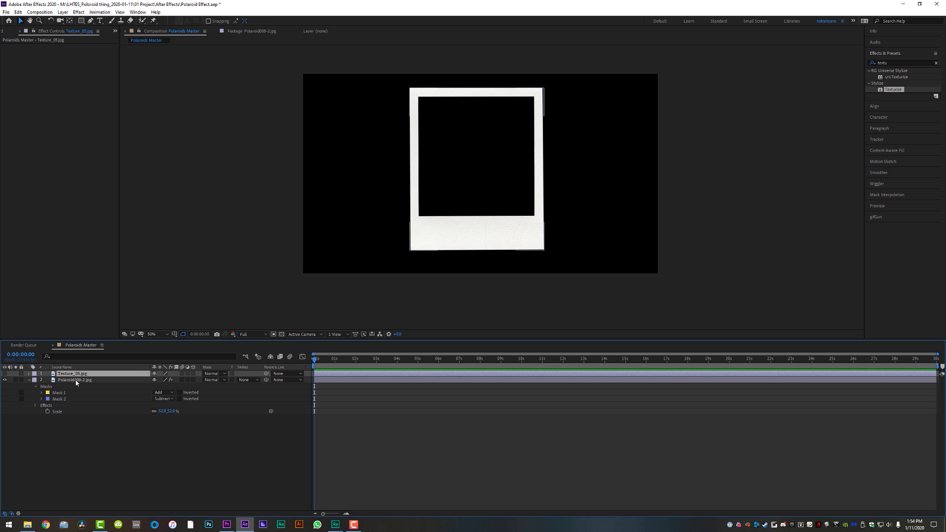
left_click(76, 380, "shift")
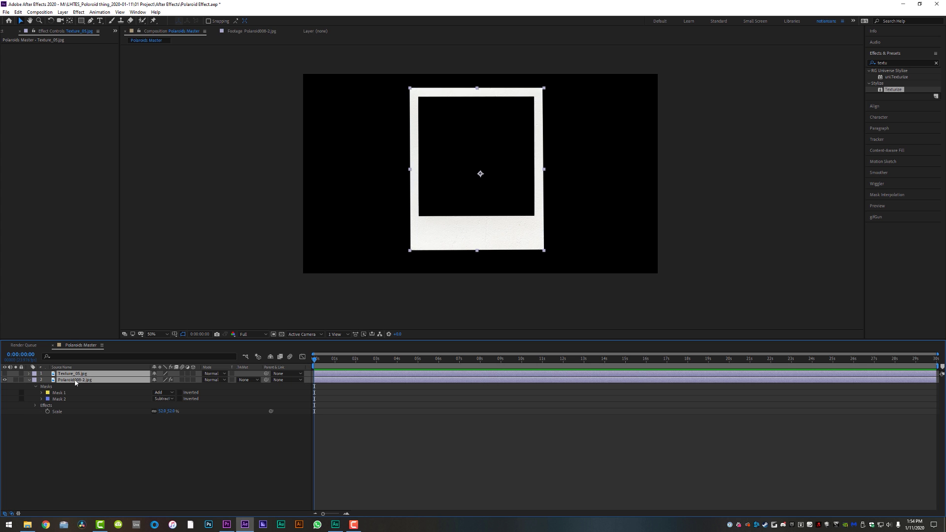
key("ctrl+shift+c")
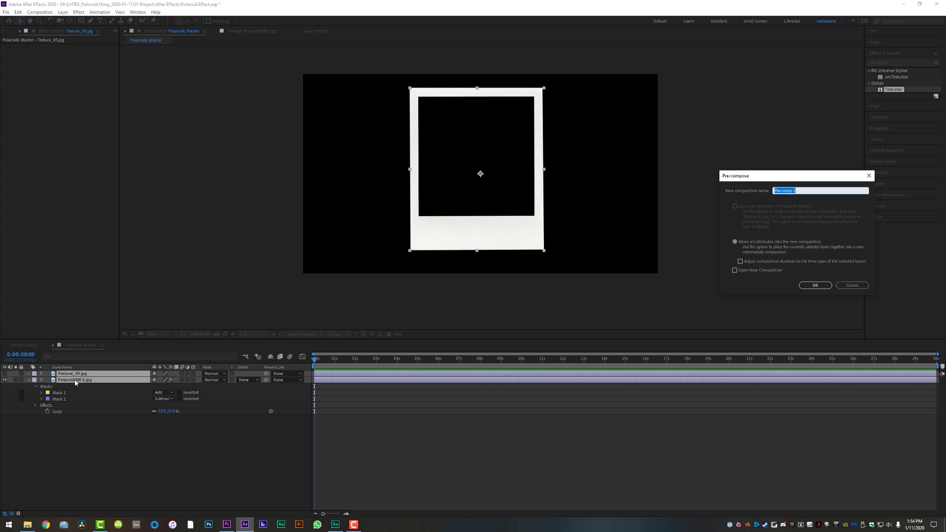
type("Polaroid Base")
key("Return")
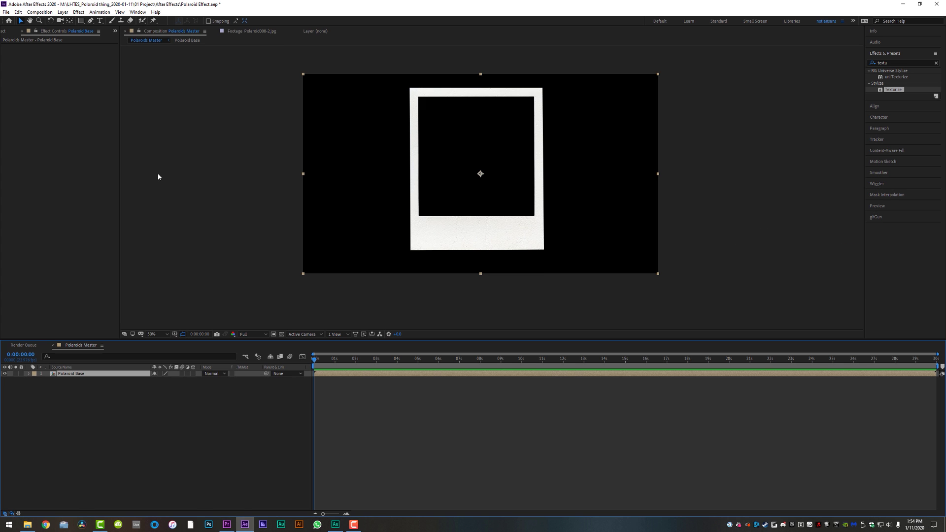
Look through the thumbnails of the images in the project's Pictures folder, then select the Polaroid Base layer
left_click(4, 33)
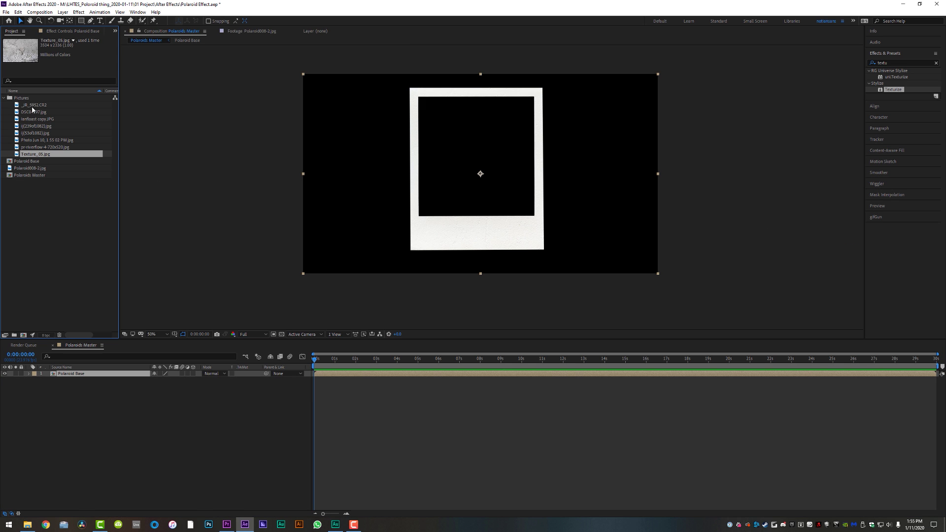
left_click(34, 106)
key("Down")
key("Down")
key("Down")
key("Down")
key("Down")
key("Down")
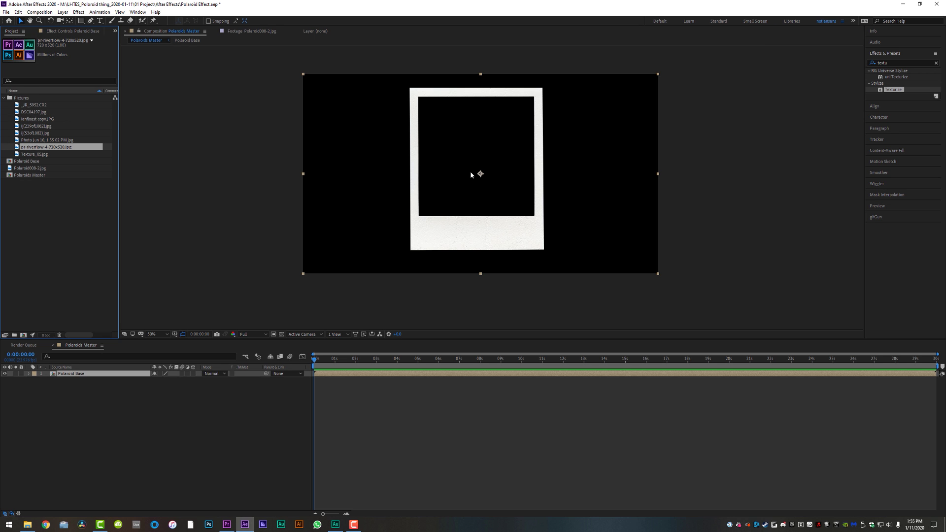
left_click(69, 375)
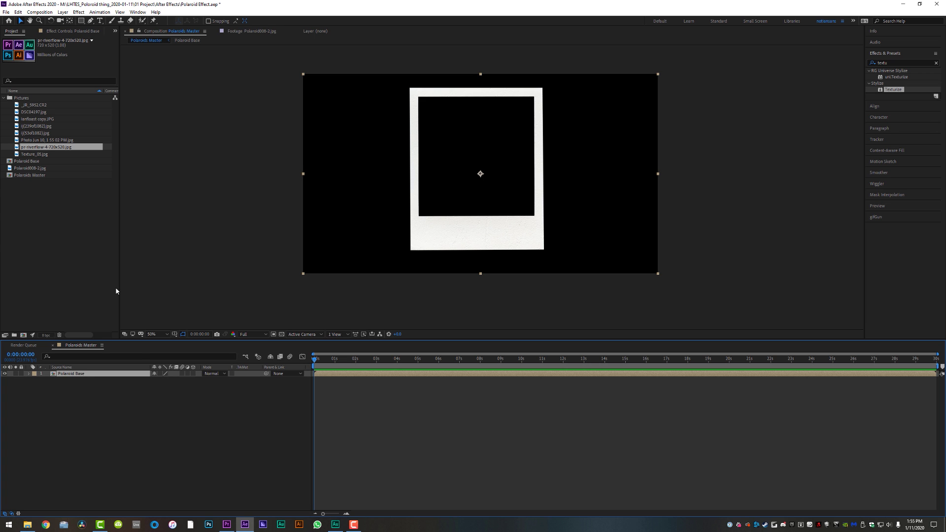
Duplicate the Polaroid Base layer six times
key("ctrl+d")
key("ctrl+d")
key("ctrl+d")
key("ctrl+d")
key("ctrl+d")
key("ctrl+d")
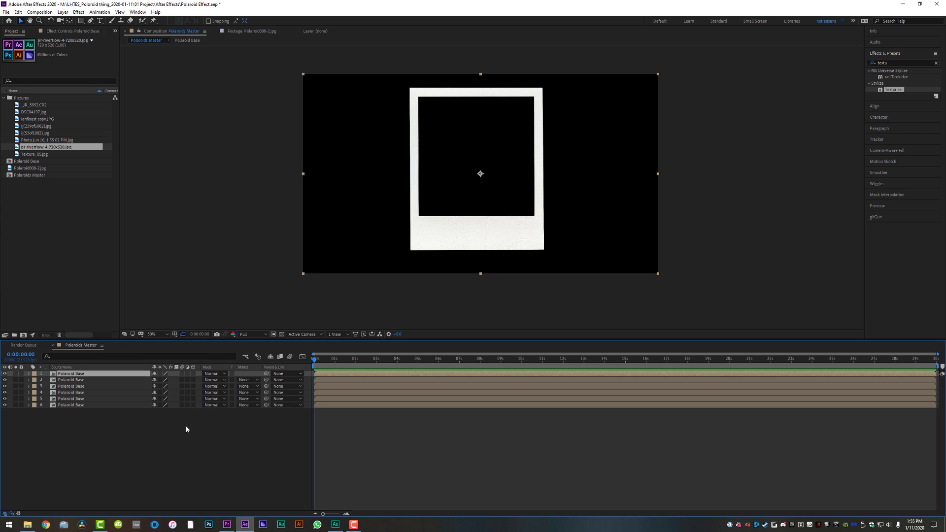
Place _JR_5952.CR2 beneath the top Polaroid Base layer, scaled to 20%, with the couple centred in the frame's window
left_click_drag(43, 108, 73, 379)
key("s")
left_click_drag(163, 387, 130, 381)
left_click_drag(519, 194, 509, 174)
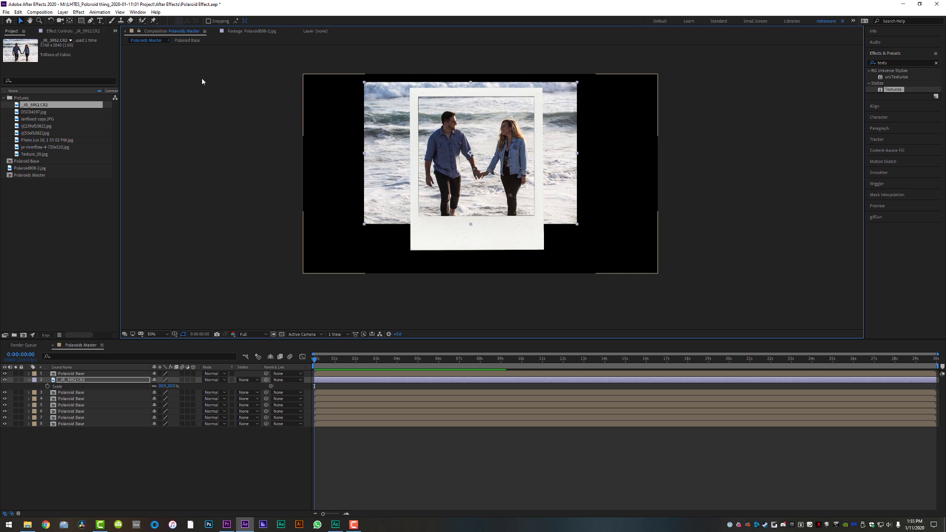
Draw a rectangular mask on the beach photo slightly larger than the Polaroid's window
left_click(82, 22)
left_click_drag(416, 94, 539, 220)
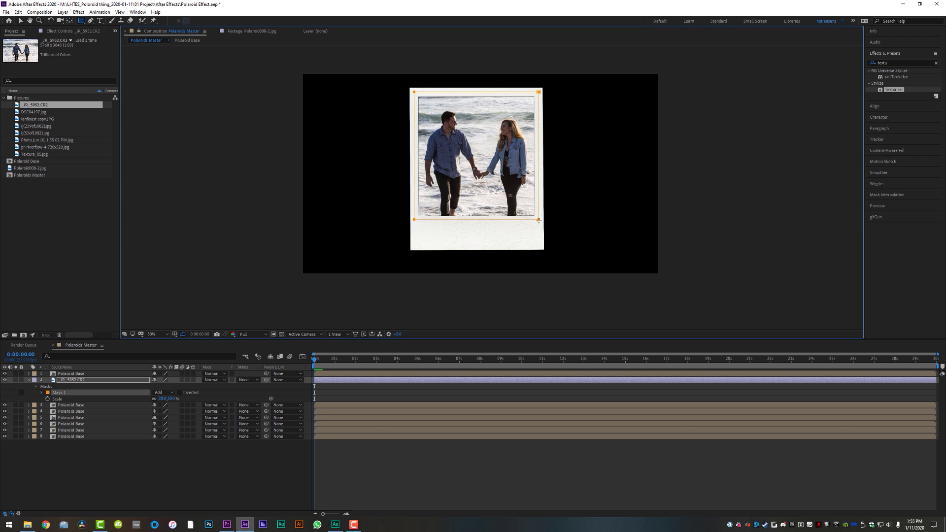
key("v")
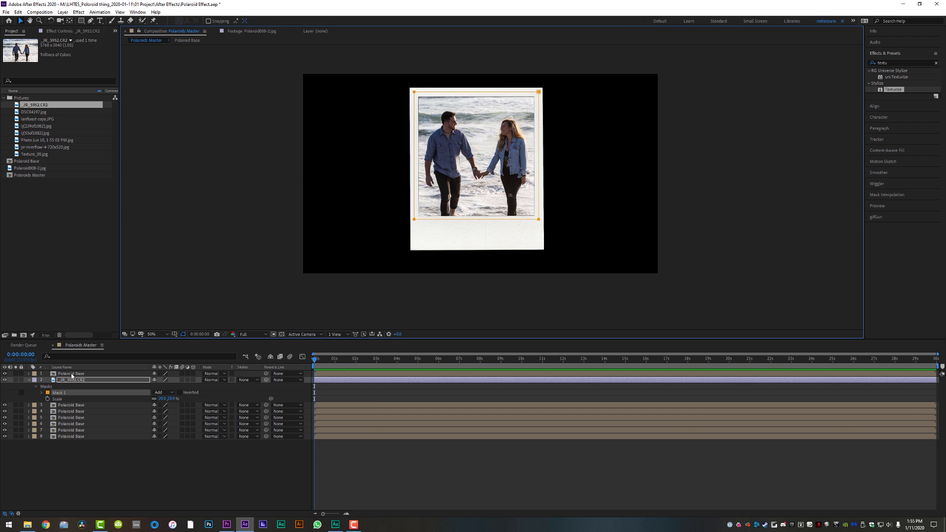
Pre-compose the beach photo and the Polaroid Base layer above it into a composition named "Beach Walk"
left_click(72, 374)
left_click(72, 380, "shift")
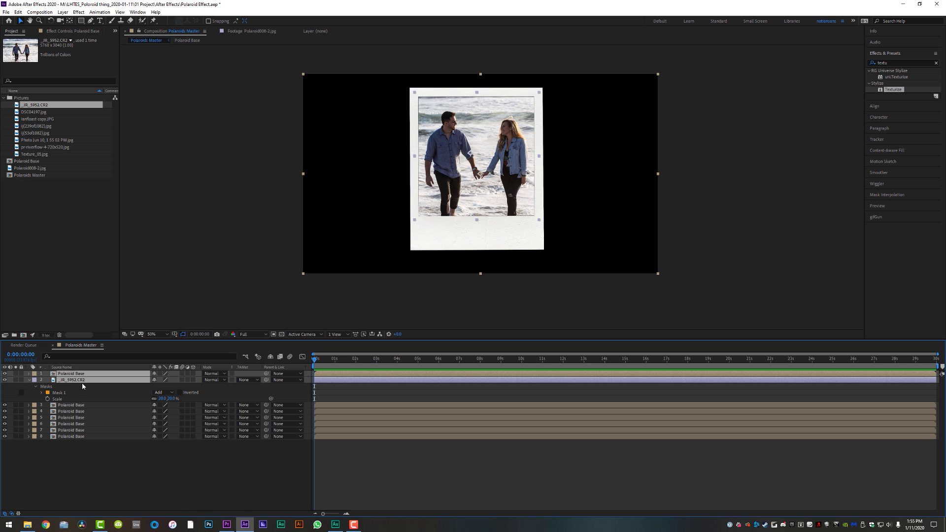
key("ctrl+shift+c")
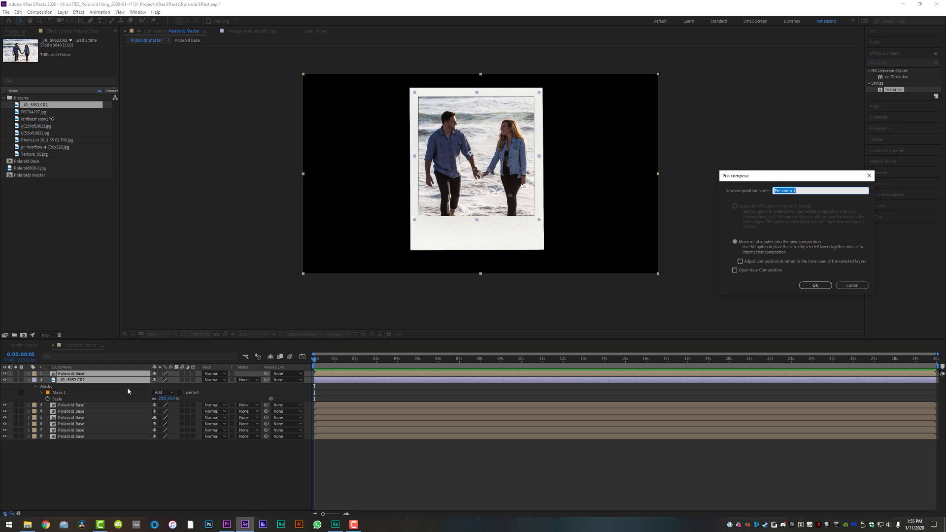
type("Weach Walk")
key("Return")
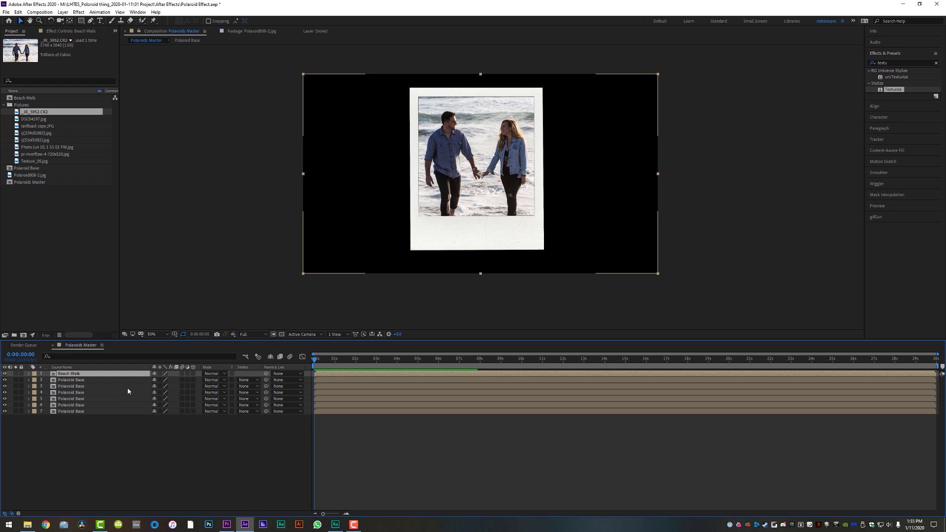
Hide the Beach Walk layer and place DSC04197.jpg beneath the next Polaroid Base layer, scaled to 26%
left_click(5, 373)
left_click(69, 381)
left_click_drag(32, 119, 68, 386)
key("s")
left_click_drag(164, 394, 128, 394)
Mask DSC04197.jpg to just beyond the Polaroid's window and pre-compose it with its frame as "Trap Hands"
key("q")
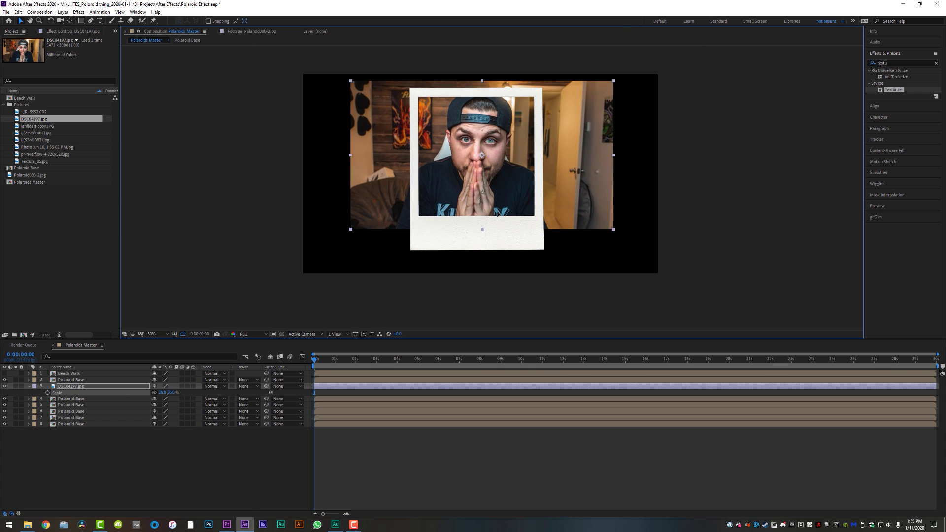
left_click_drag(415, 92, 540, 220)
left_click(79, 380)
left_click(80, 386, "shift")
key("ctrl+shift+c")
type("Trap Hands")
key("Return")
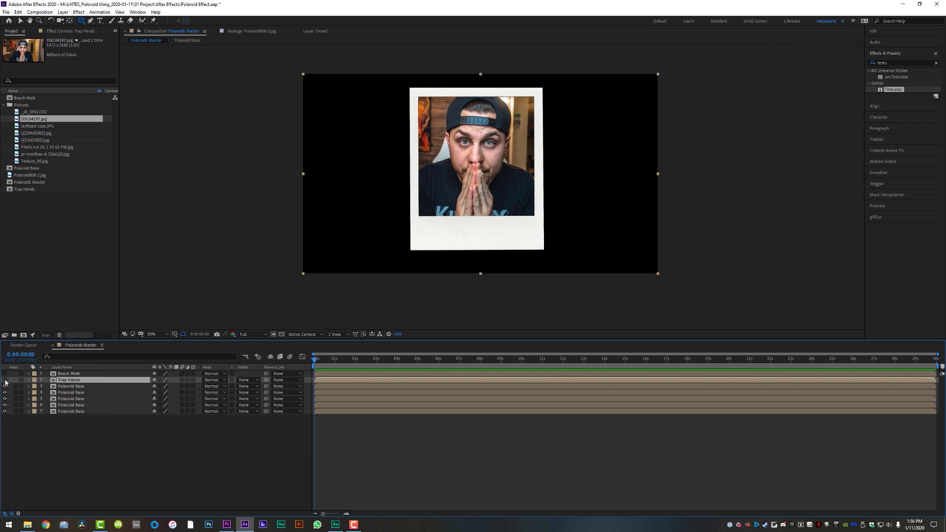
Hide the Trap Hands layer, then add the third image from the Pictures folder beneath the next Polaroid Base layer and scale it down
left_click(4, 380)
left_click(45, 387)
left_click_drag(38, 126, 77, 389)
key("s")
left_click_drag(163, 399, 122, 399)
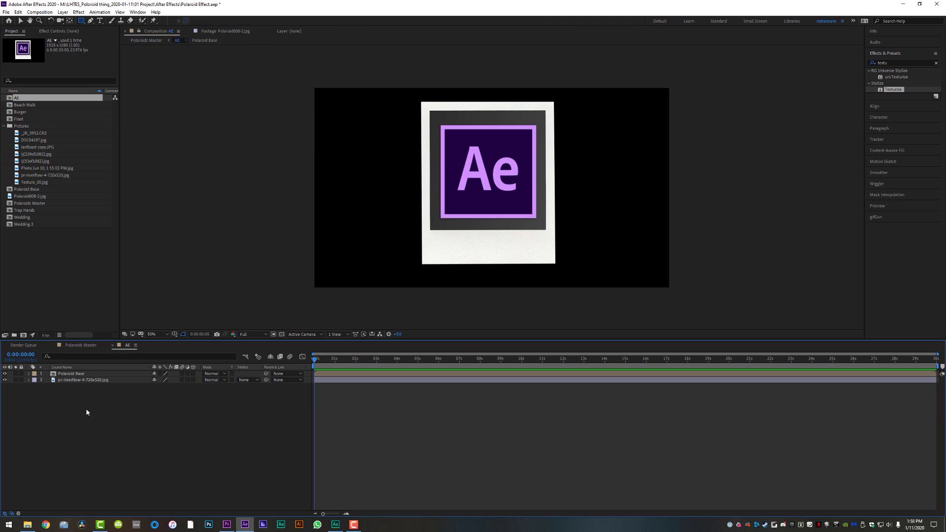
Return to the Polaroids Master composition, hide the AE layer and duplicate the Polaroid Base layer
left_click(70, 373)
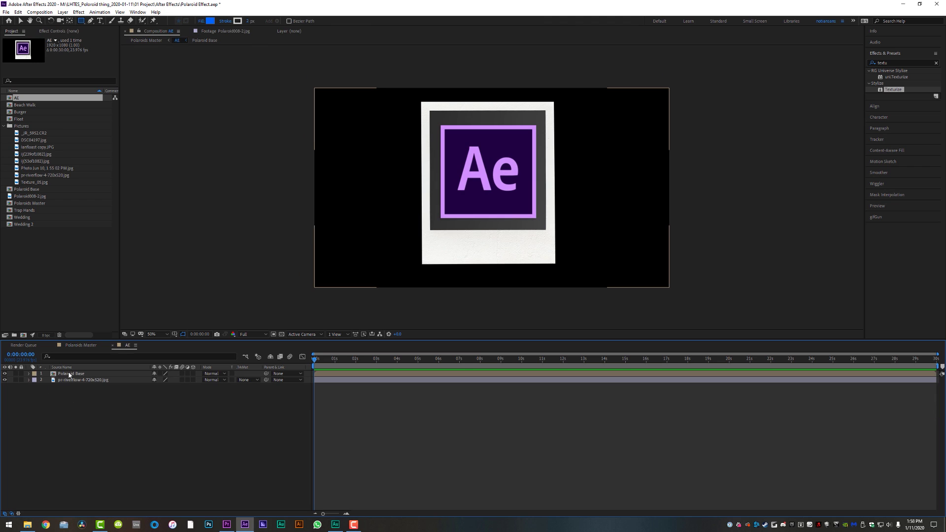
left_click(81, 346)
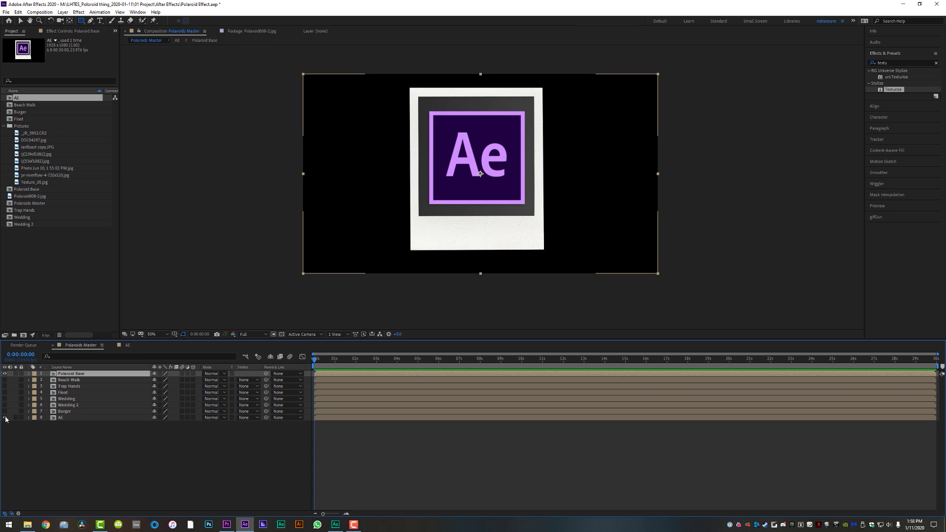
left_click(6, 418)
key("ctrl+d")
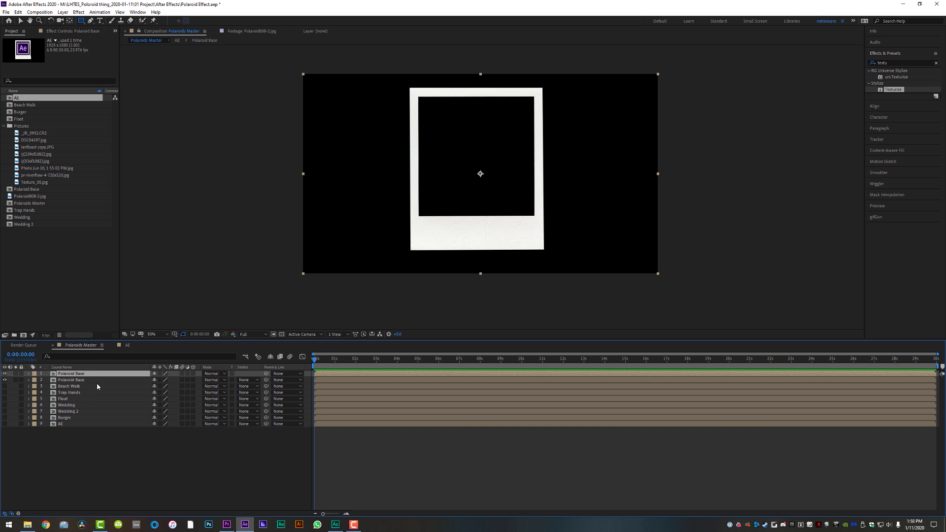
Create a comp-sized black solid and place it between the two Polaroid Base layers
left_click(63, 11)
mouse_move(75, 22)
left_click(190, 28)
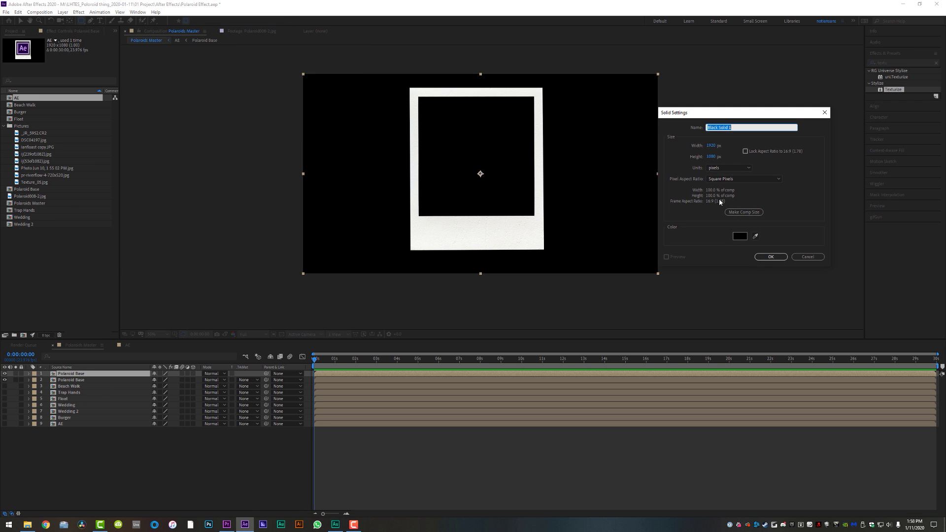
left_click(770, 258)
left_click_drag(77, 376, 78, 384)
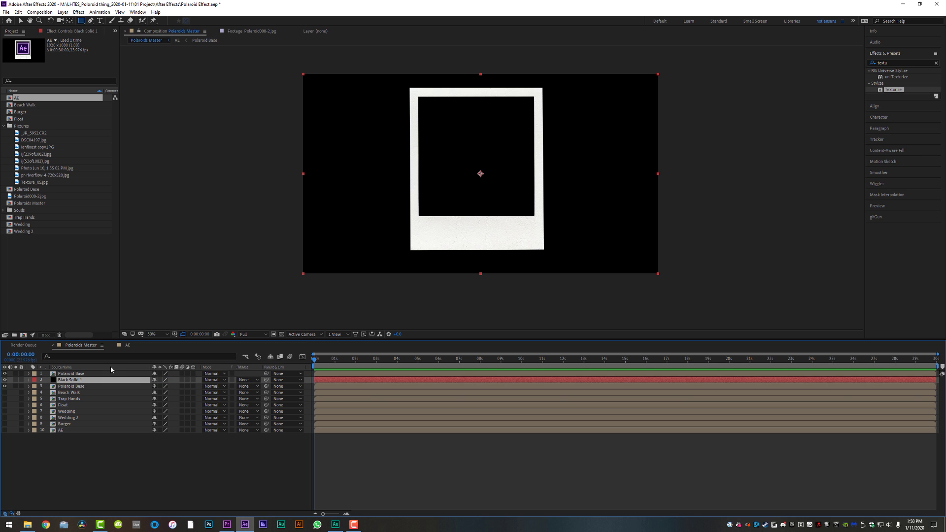
Mask the black solid to slightly larger than the Polaroid's window and check its coverage against the transparency grid
mouse_move(416, 93)
left_mouse_down()
mouse_move(433, 217)
mouse_move(537, 218)
left_mouse_up()
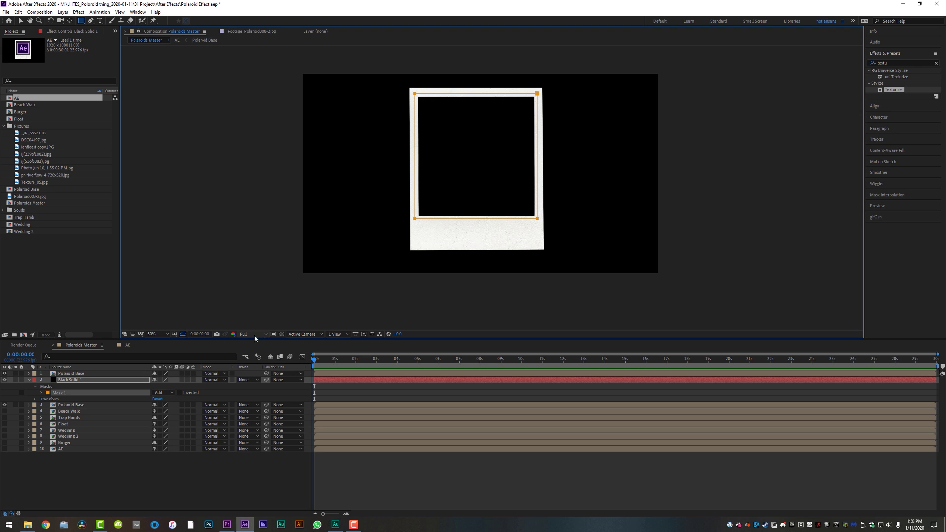
left_click(281, 334)
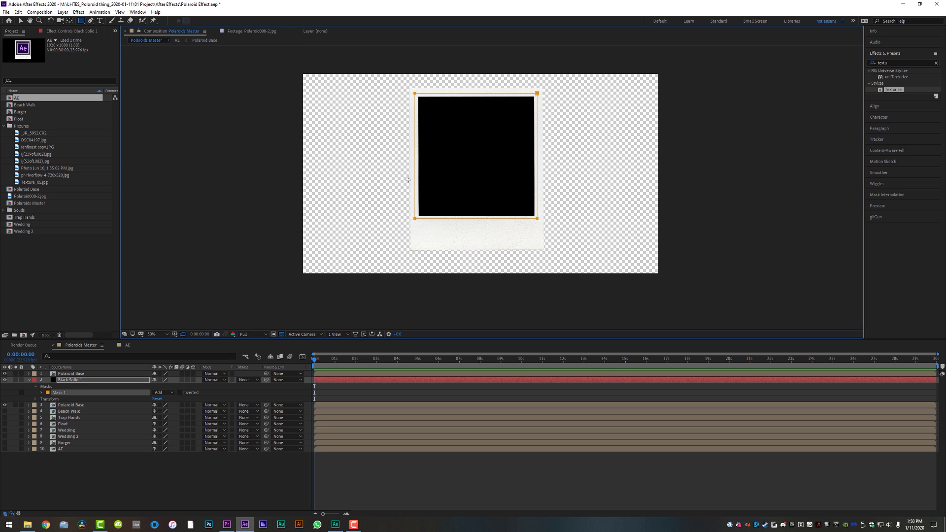
left_click(281, 334)
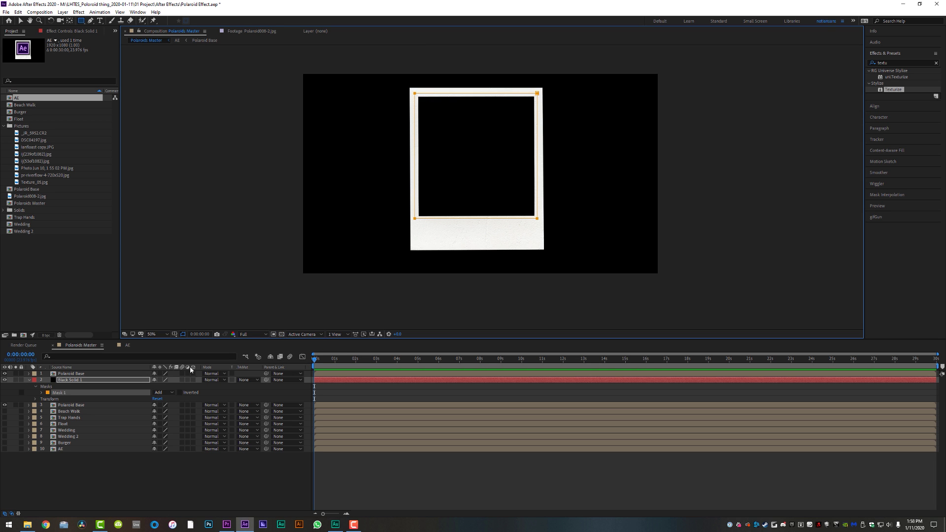
Pre-compose the black solid and the Polaroid Base layer above it into a composition named "Blank Polaroid"
left_click(77, 375)
left_click(75, 380, "shift")
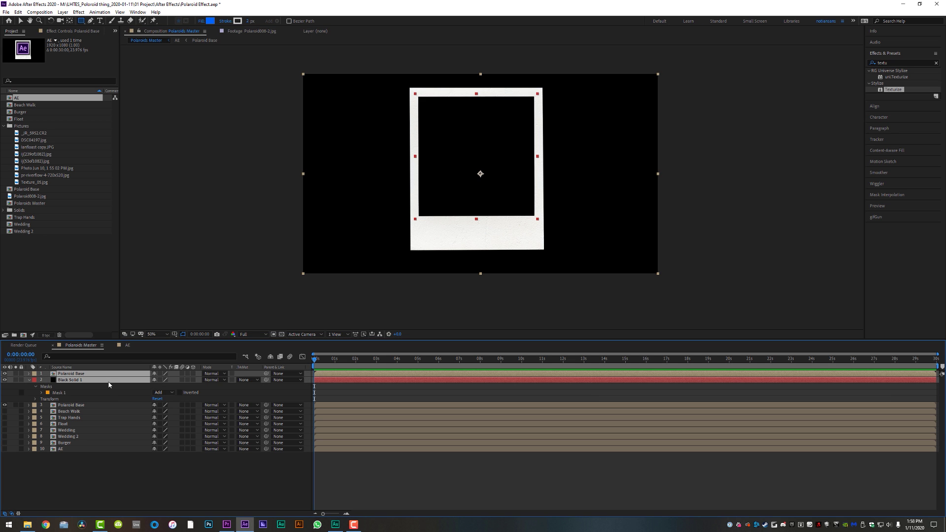
key("ctrl+shift+c")
type("Bla")
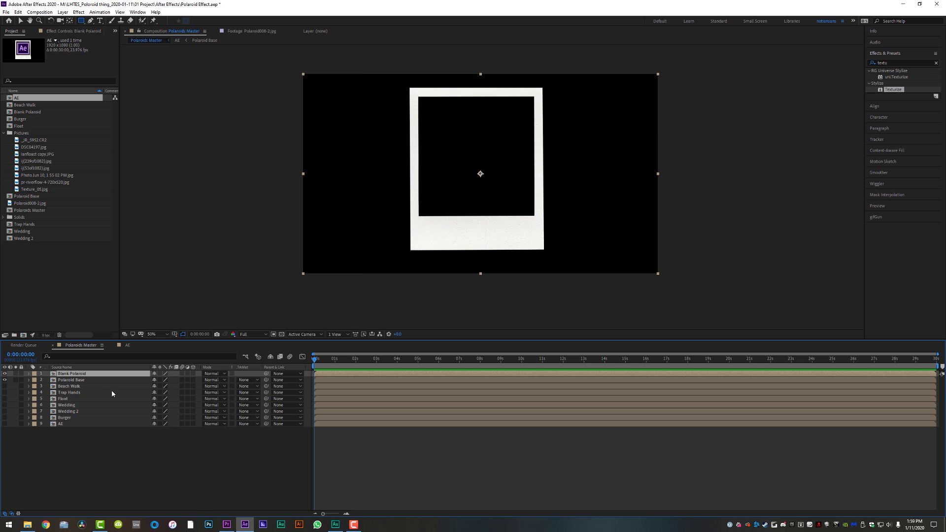
Pre-compose the remaining Polaroid Base layer as "Video Layer" and check it by toggling the frame layers' visibility
left_click(69, 381)
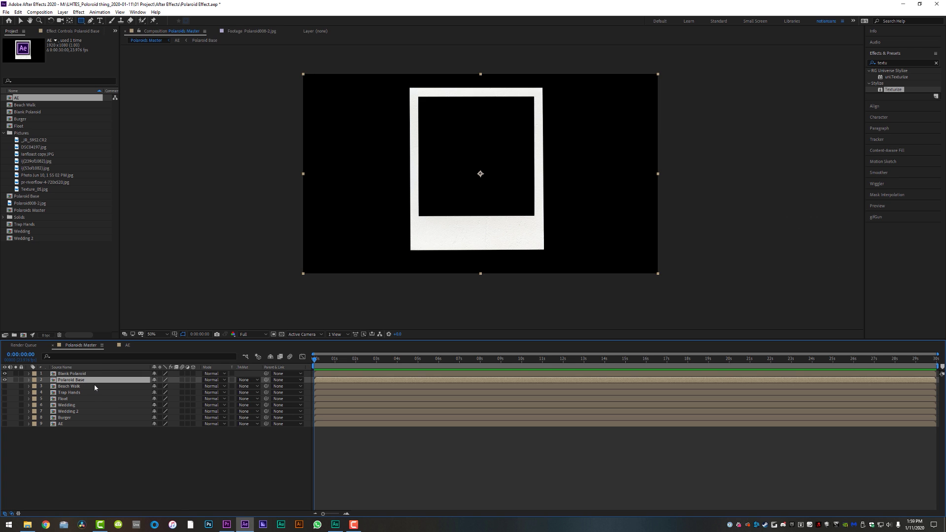
key("ctrl+shift+c")
type("V")
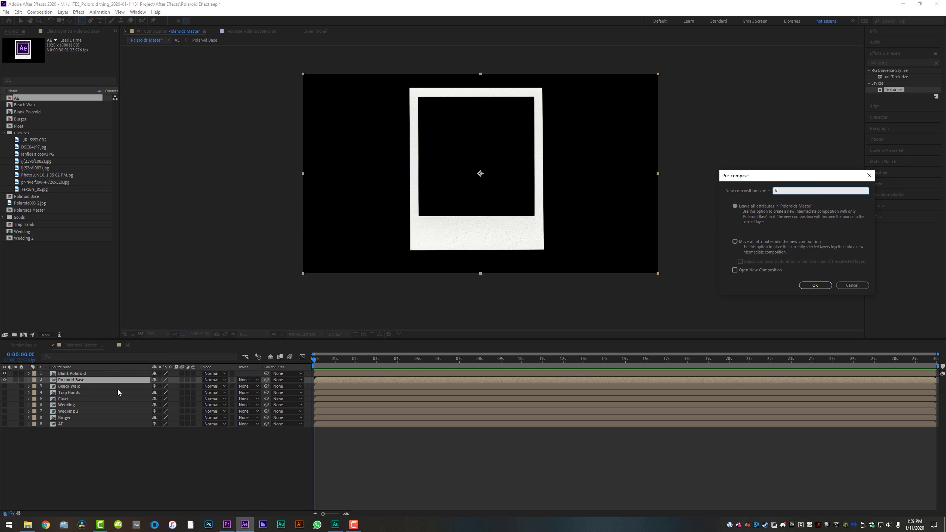
type("ideo Layer")
key("Return")
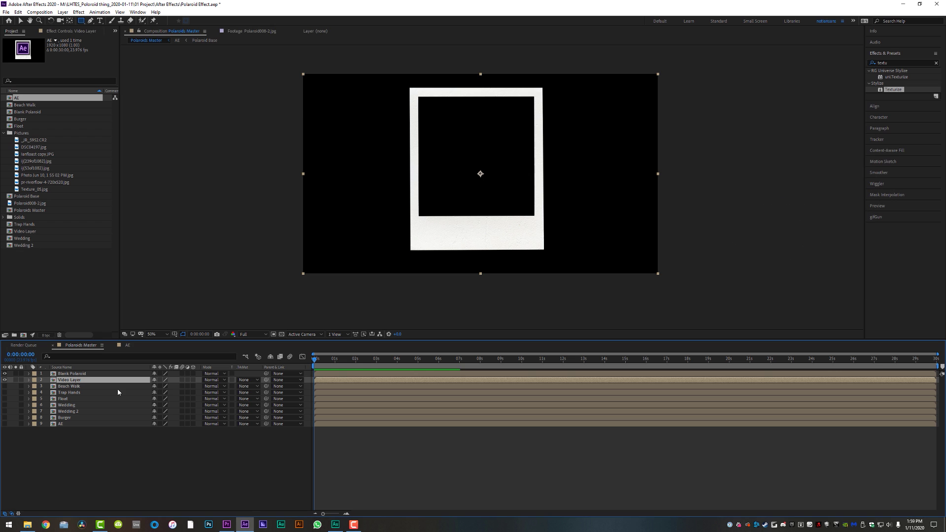
left_click(5, 380)
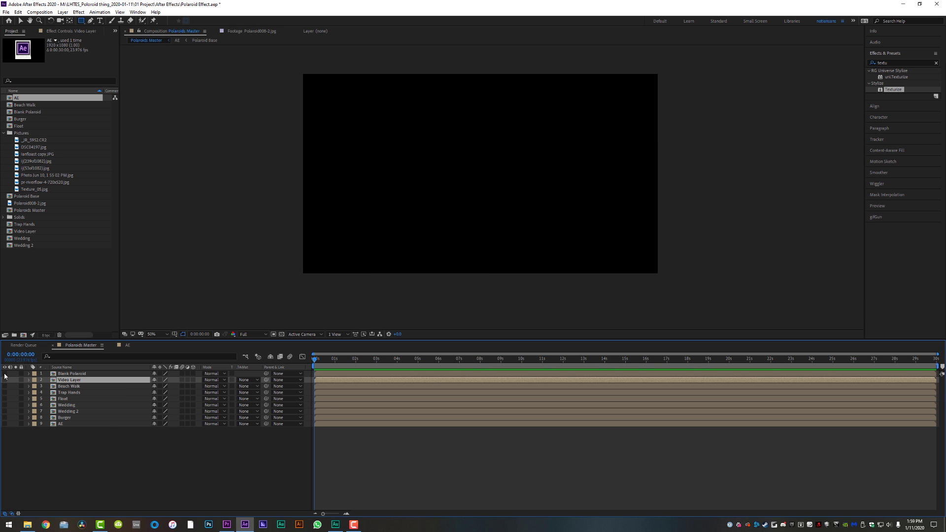
left_click(5, 380)
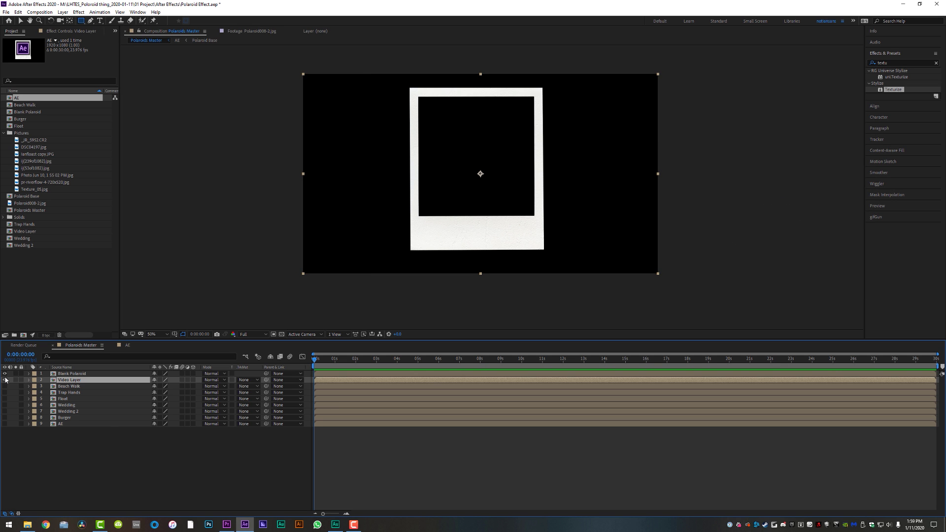
Create a project folder named "Polaroids" and move all the compositions into it
left_click(4, 134)
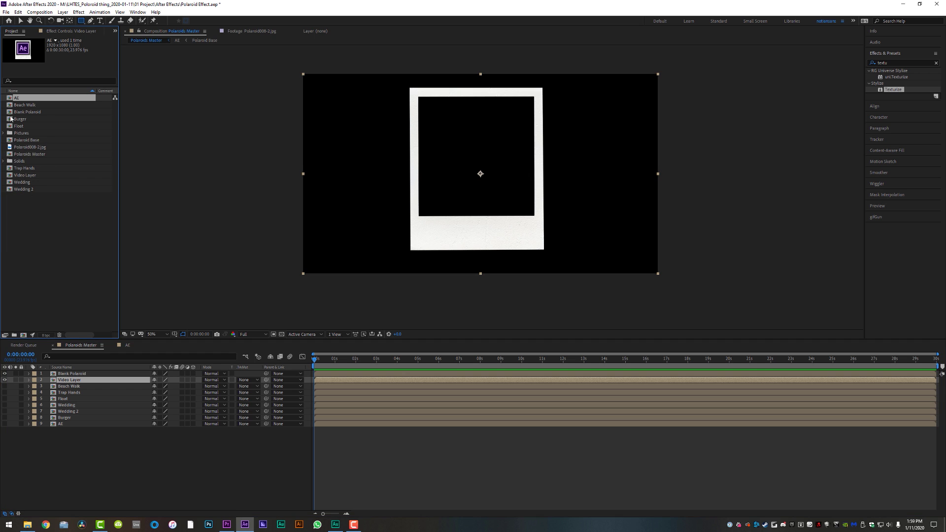
left_click(46, 229)
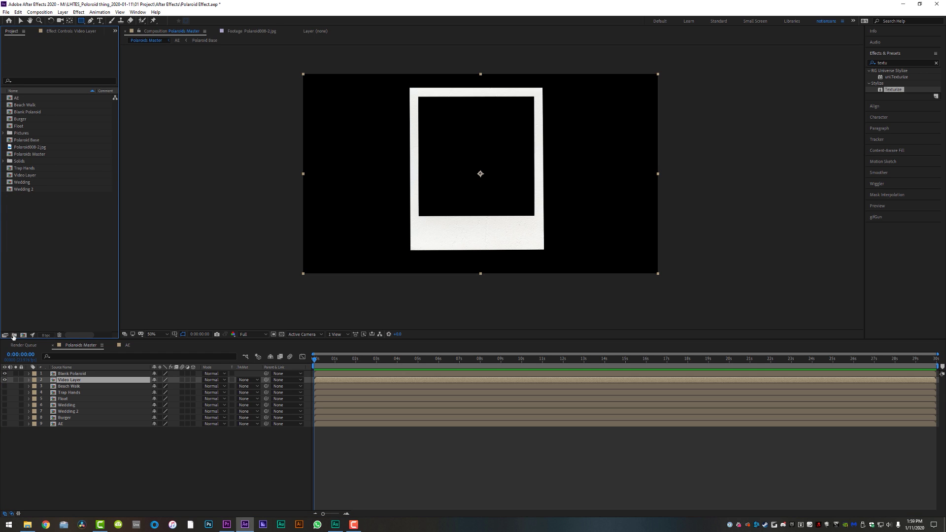
left_click(13, 335)
type("Polaroids")
key("Return")
key("ctrl+a")
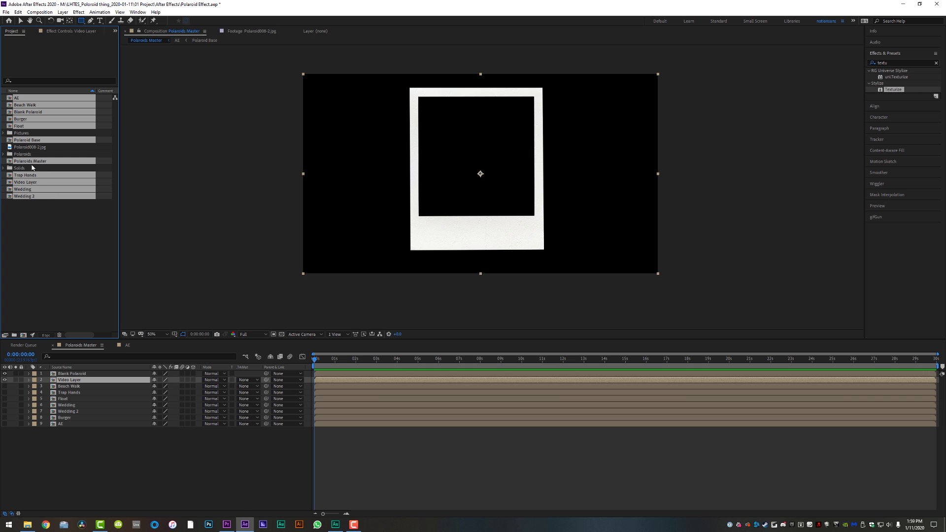
left_click_drag(15, 162, 22, 154)
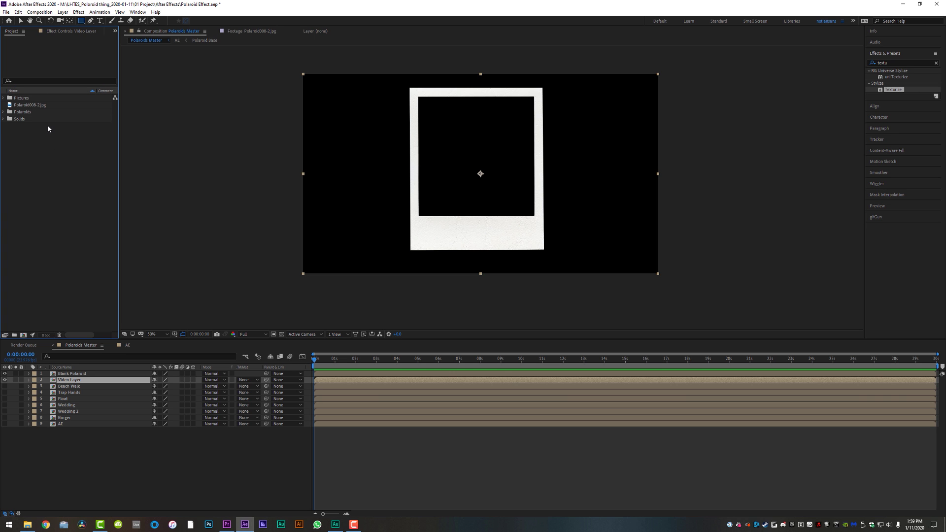
Import the Living Room Walk video from the 04 GFX folder and create a new composition from it
key("alt+Tab")
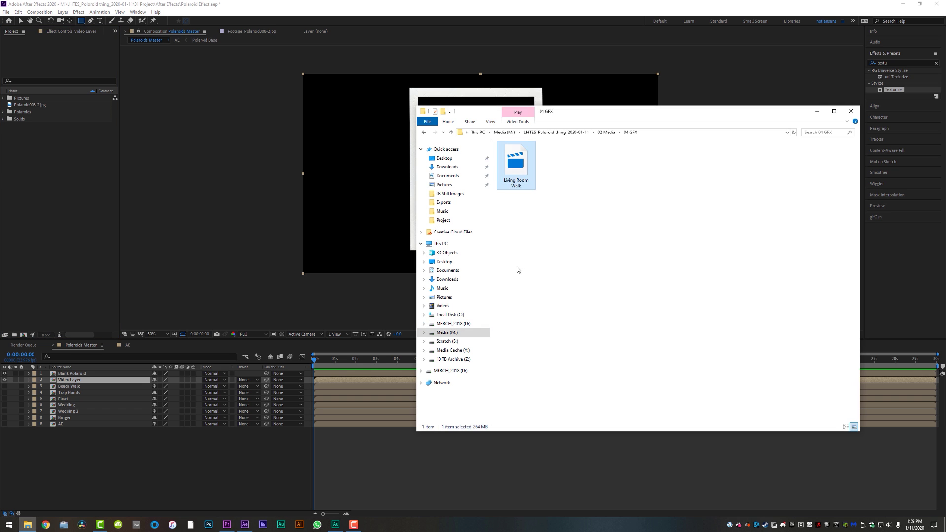
left_click_drag(523, 167, 35, 159)
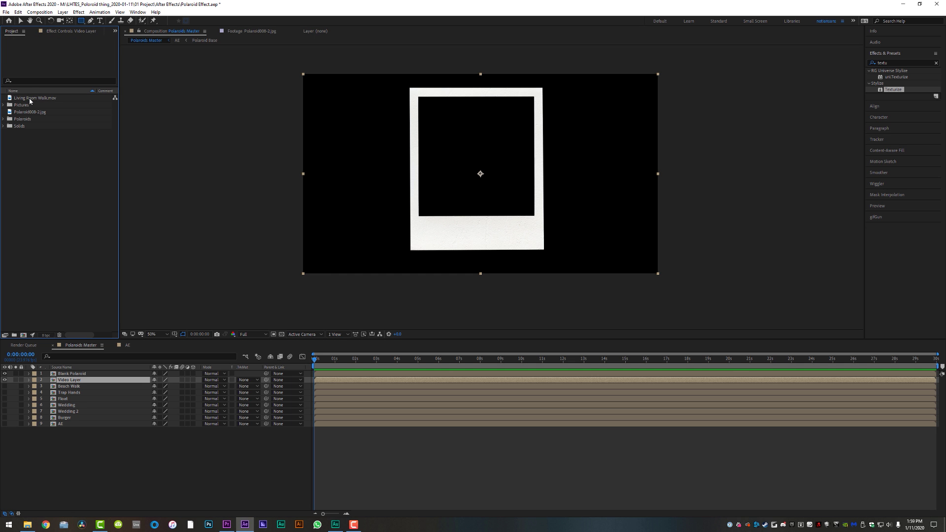
left_click(29, 99)
left_click_drag(27, 99, 25, 335)
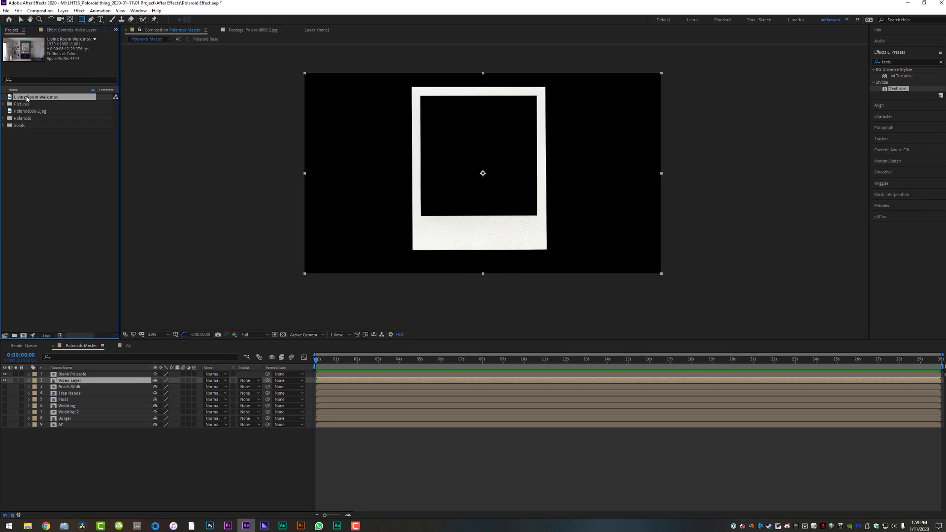
left_click_drag(80, 498, 81, 497)
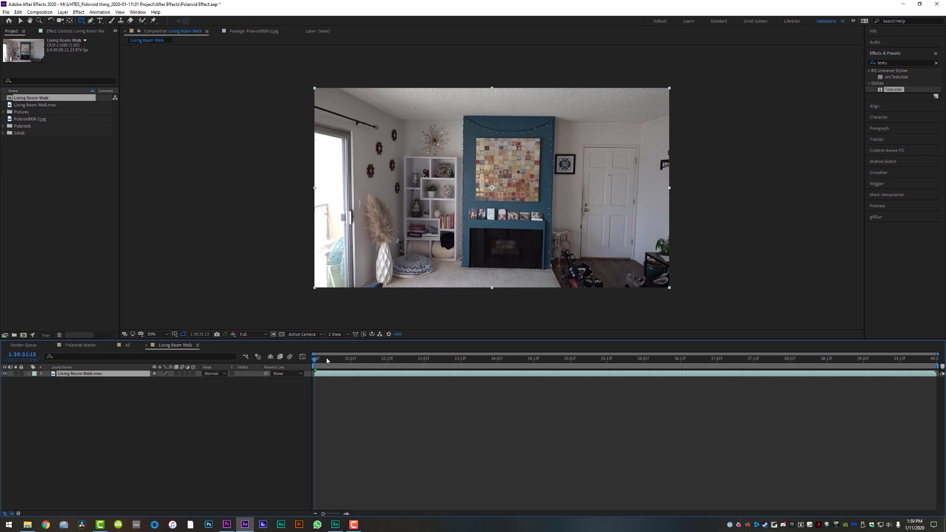
Scrub through the beginning of the Living Room Walk footage to review the camera move
left_click_drag(327, 359, 399, 384)
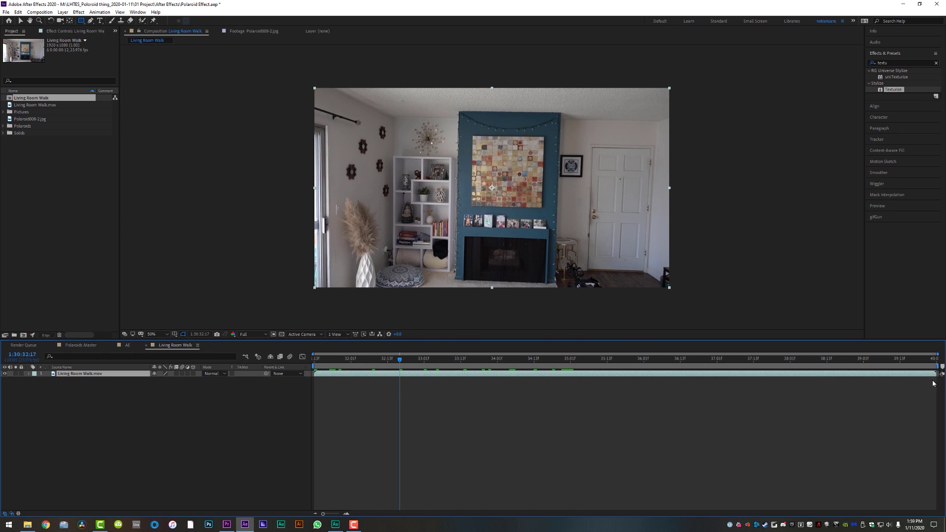
left_click_drag(352, 365, 270, 363)
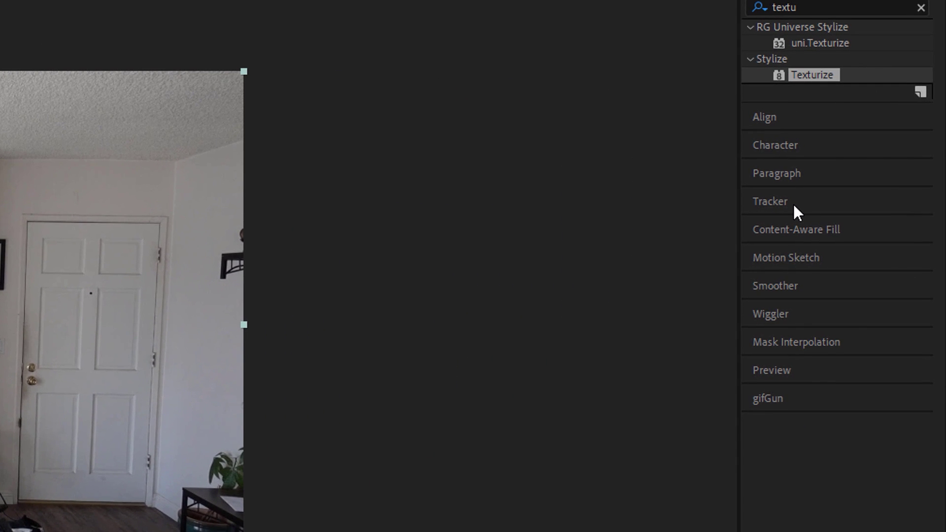
Run the 3D camera tracker on the Living Room Walk footage and play back the solved track points
left_click(867, 155)
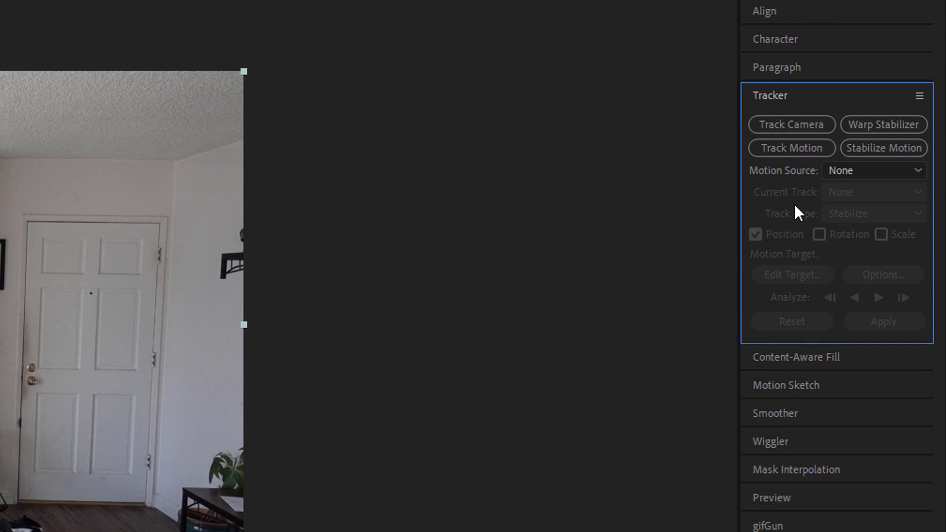
left_click(795, 127)
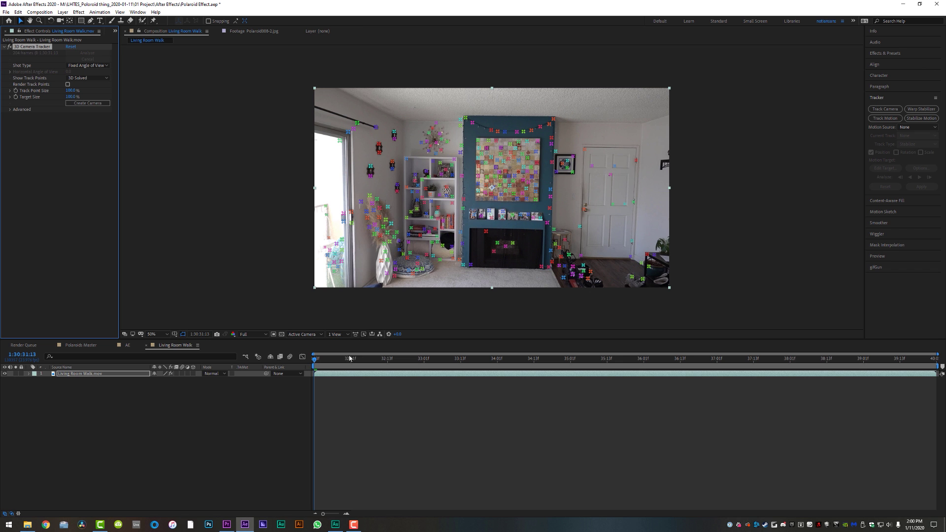
key("space")
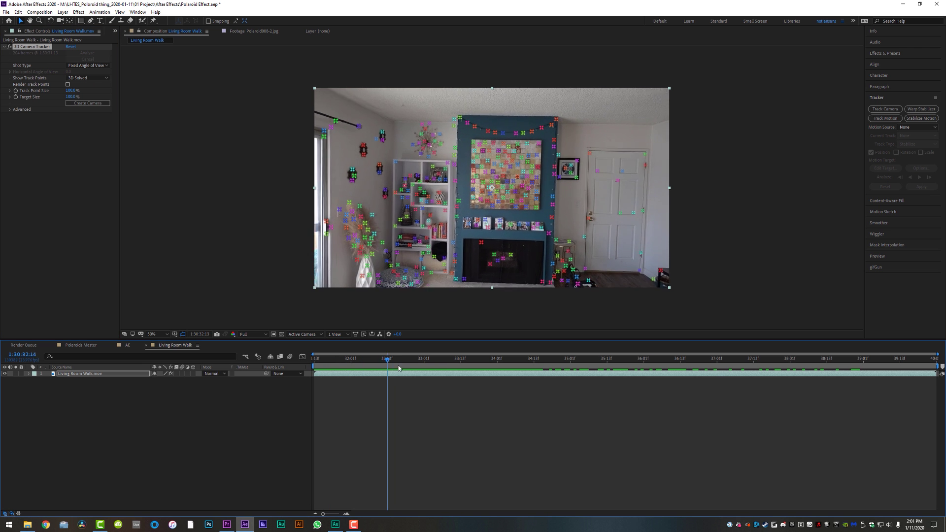
left_click_drag(442, 371, 314, 366)
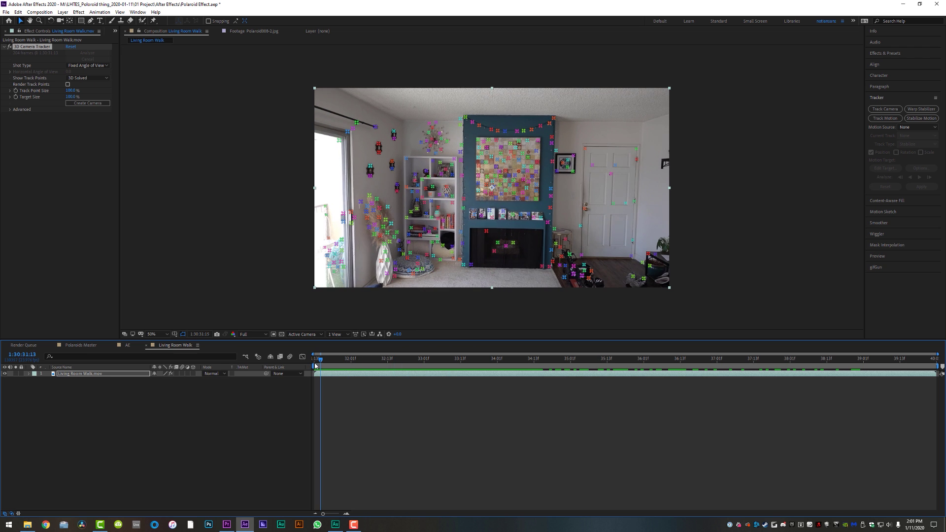
Create a solid and camera from three track points at the centre of the tiled artwork above the fireplace
left_click(508, 170)
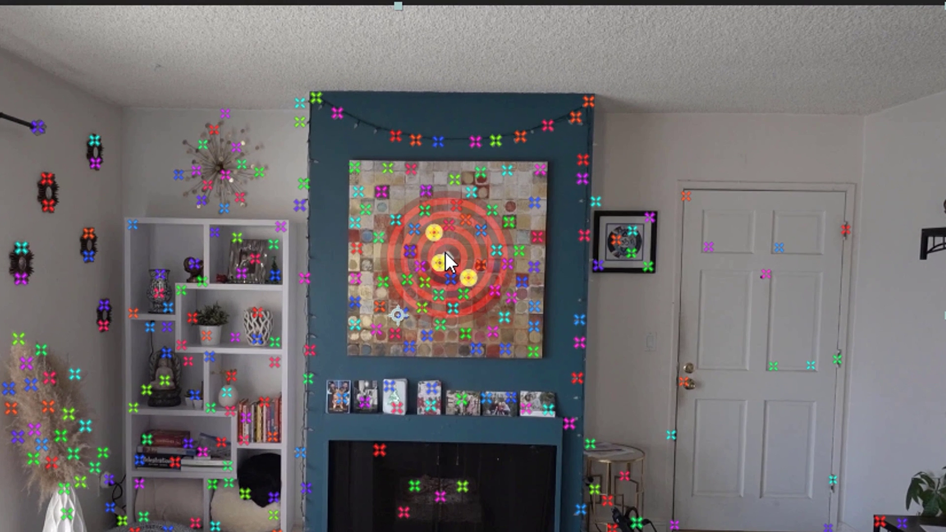
right_click(444, 253)
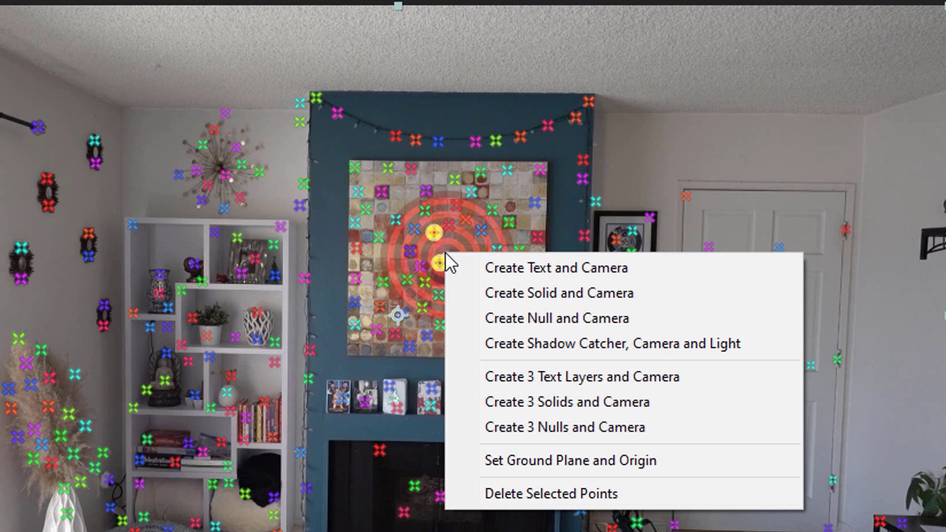
left_click(575, 300)
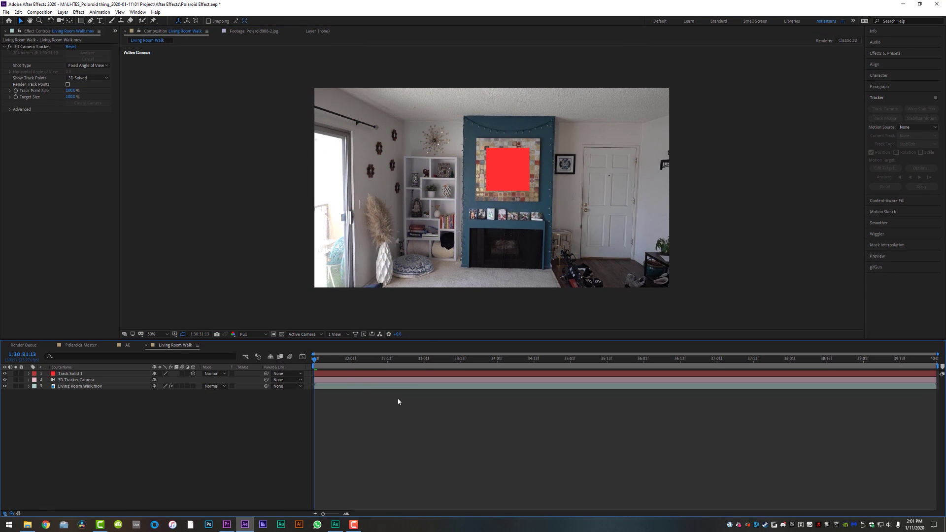
Scrub the first frames to check the tracked solid on the wall, and hide the Track Solid 1 layer
left_click(348, 380)
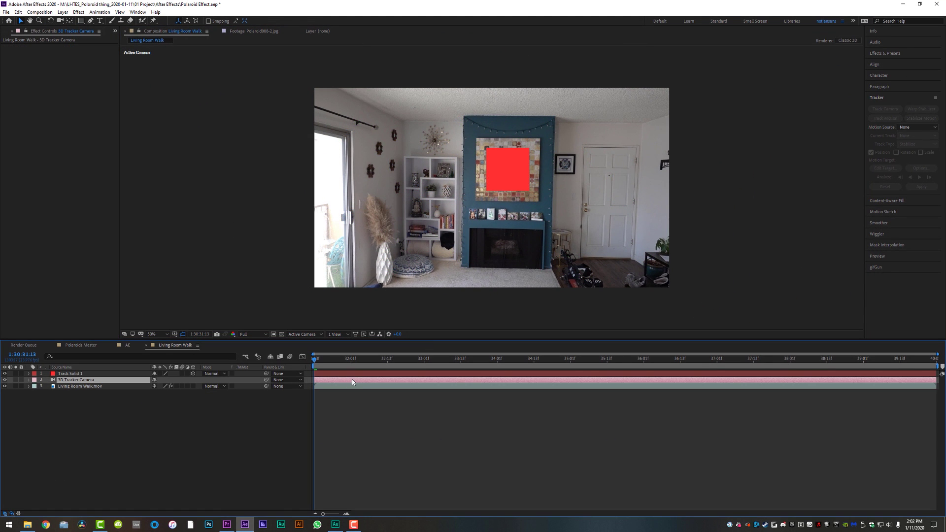
left_click(340, 373)
left_click_drag(321, 363, 297, 377)
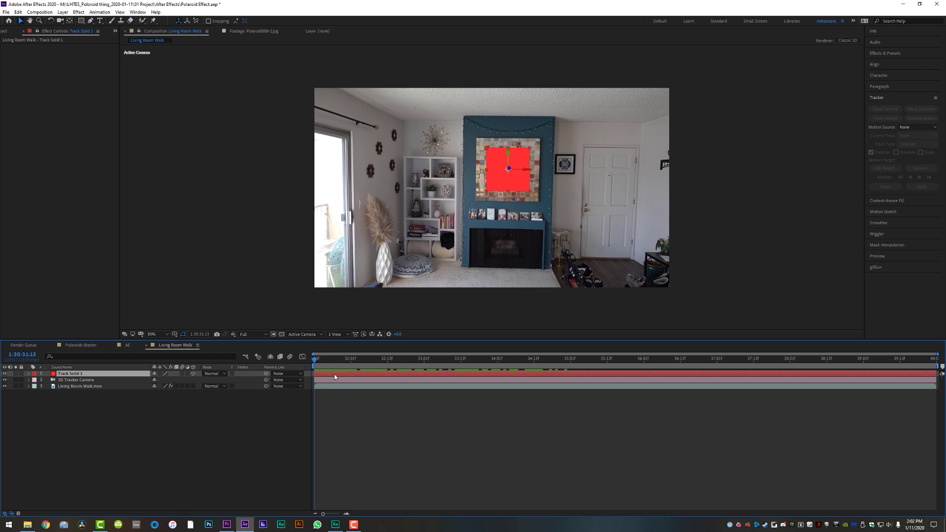
left_click(5, 374)
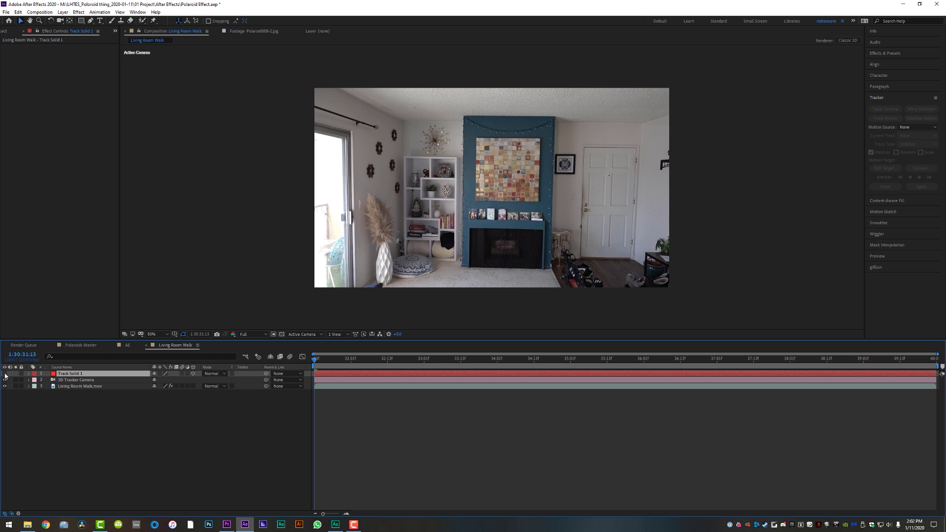
Make every layer in the Polaroids Master composition visible and copy them all into the Living Room Walk composition
left_click(80, 345)
left_click(49, 433)
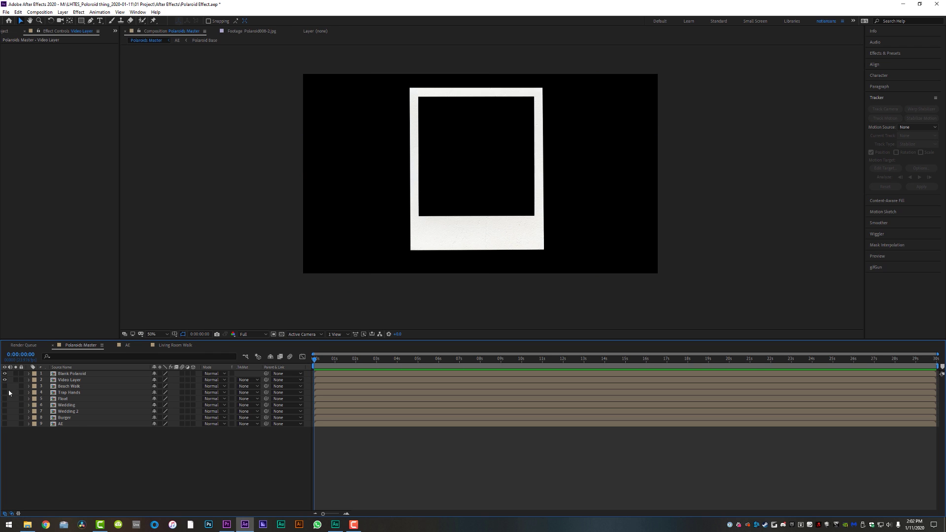
left_click_drag(5, 388, 5, 423)
left_click(73, 374)
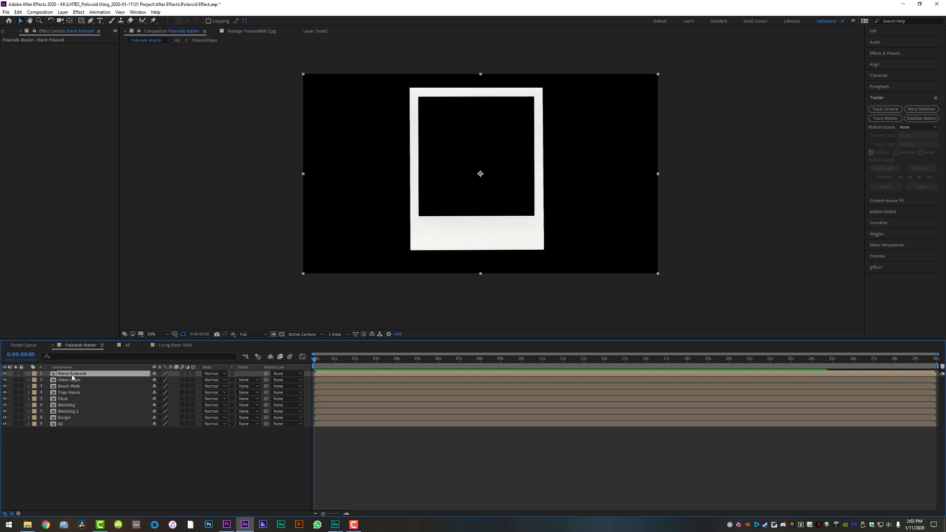
key("ctrl+a")
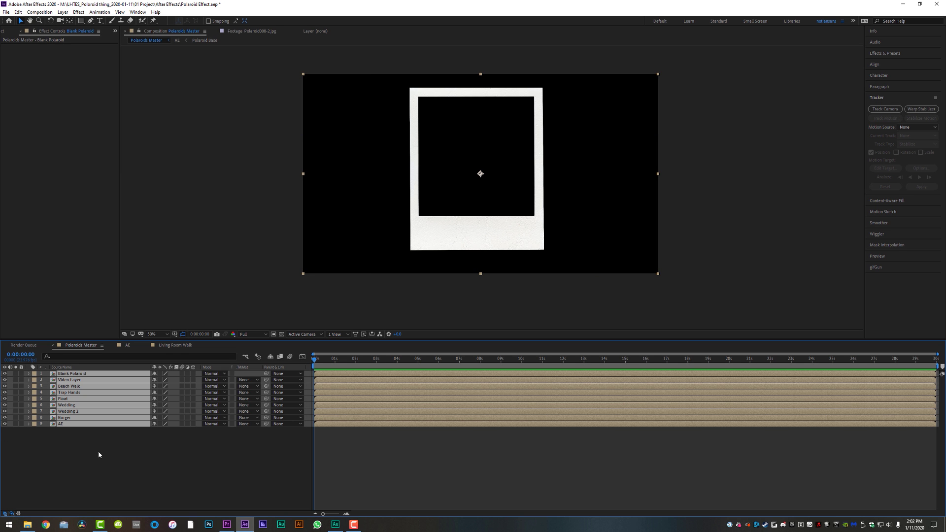
left_click(175, 346)
left_click(89, 436)
key("ctrl+v")
Hide the pasted layers from Video Layer to AE, and make Blank Polaroid a 3D layer
left_click(6, 382)
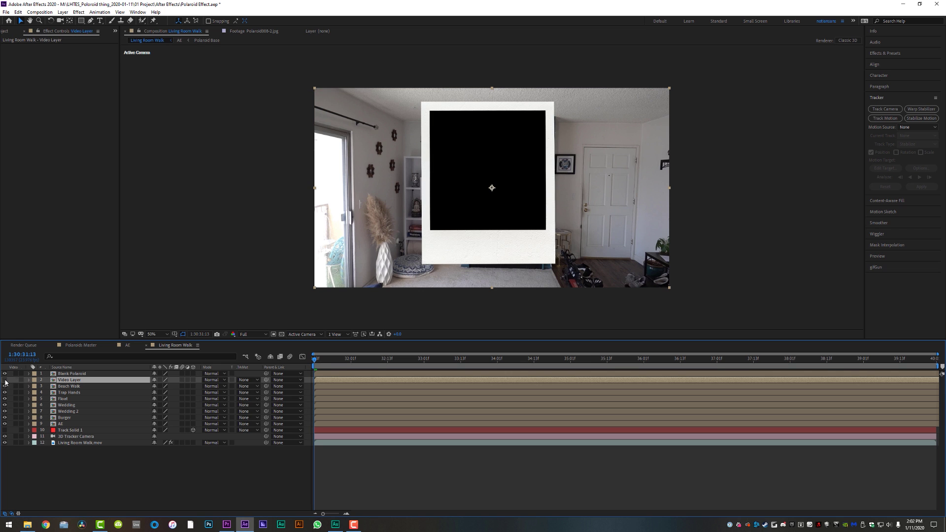
left_click_drag(4, 414, 5, 429)
left_click(72, 374)
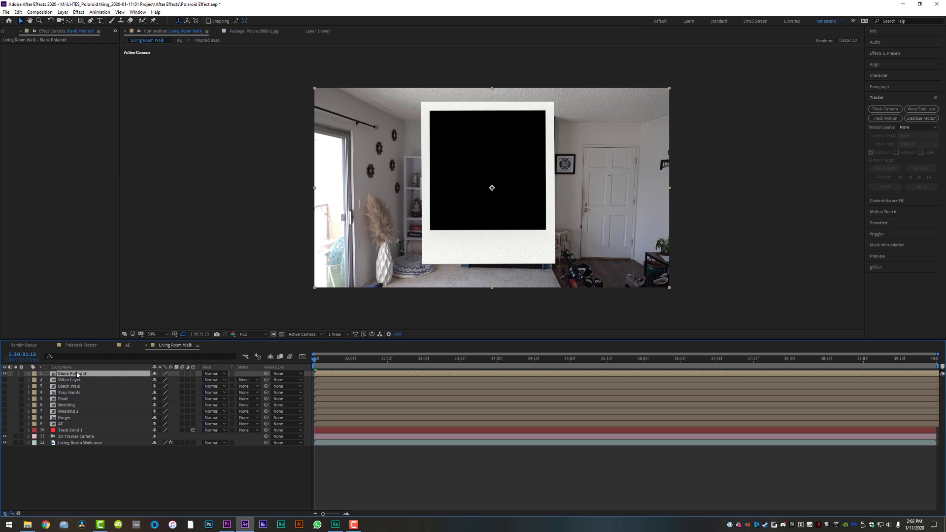
left_click(194, 374)
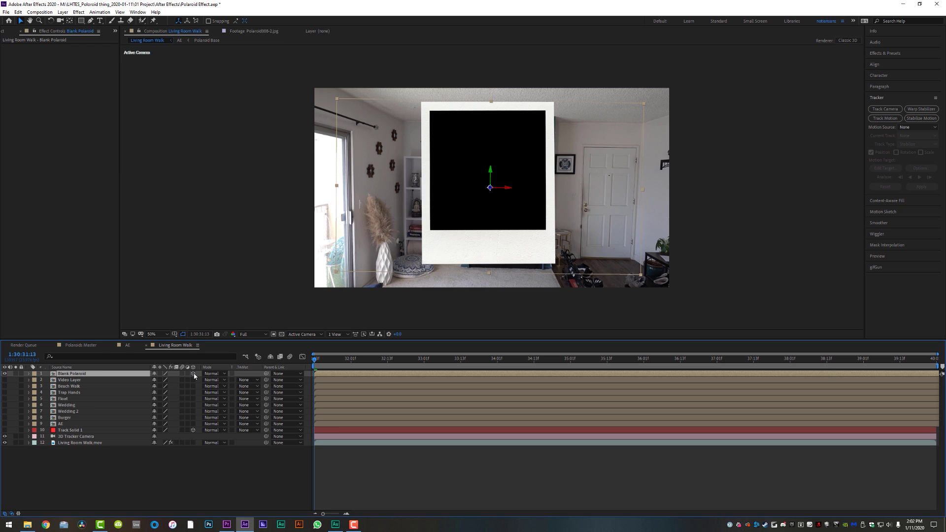
Copy Track Solid 1's Position onto the Blank Polaroid layer and play back the shot to check the placement
left_click(71, 430)
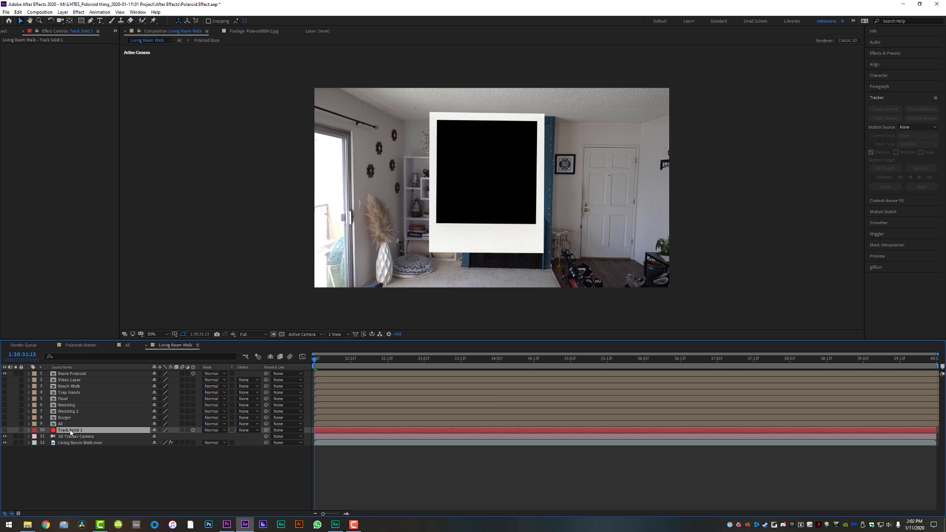
key("p")
left_click(63, 437)
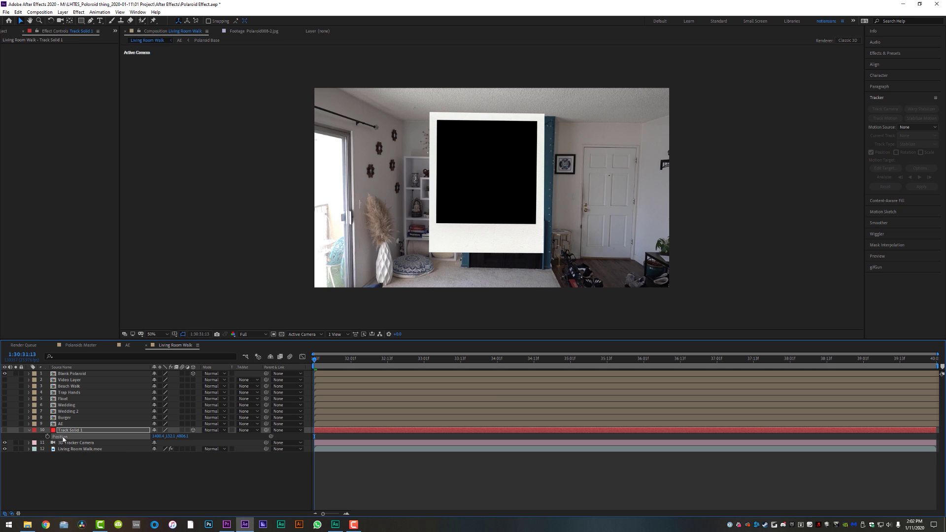
left_click(70, 374)
key("p")
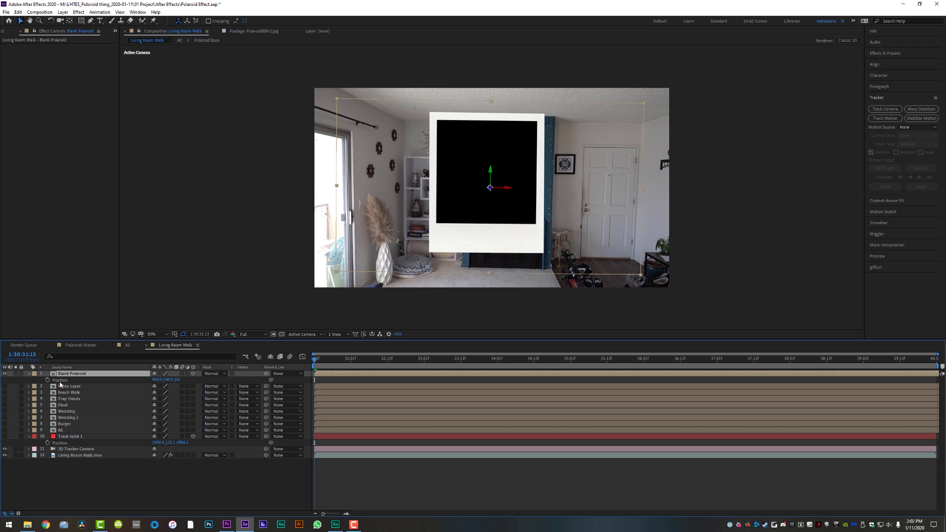
left_click(63, 382)
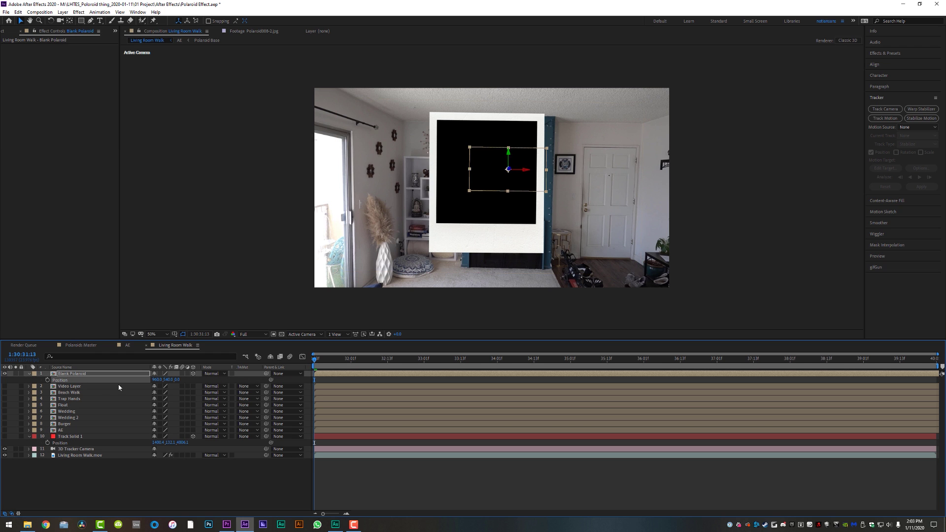
key("ctrl+v")
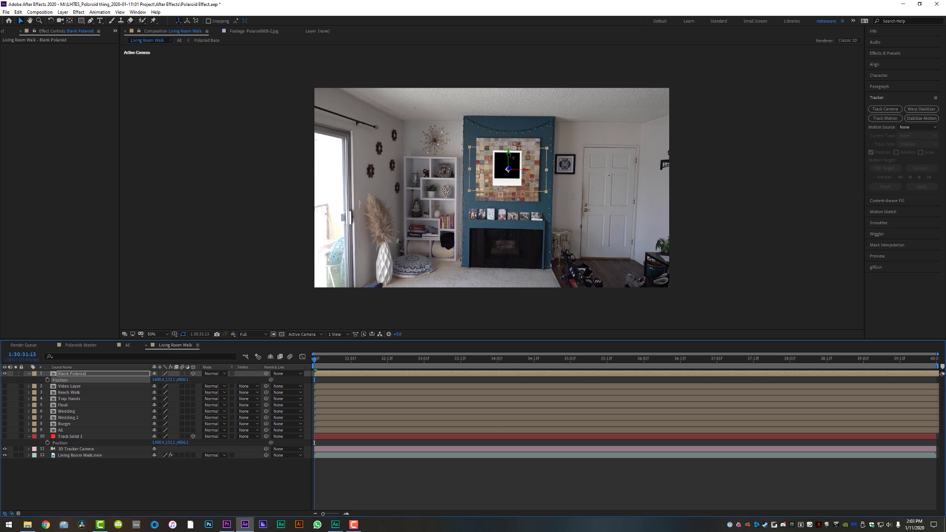
key("space")
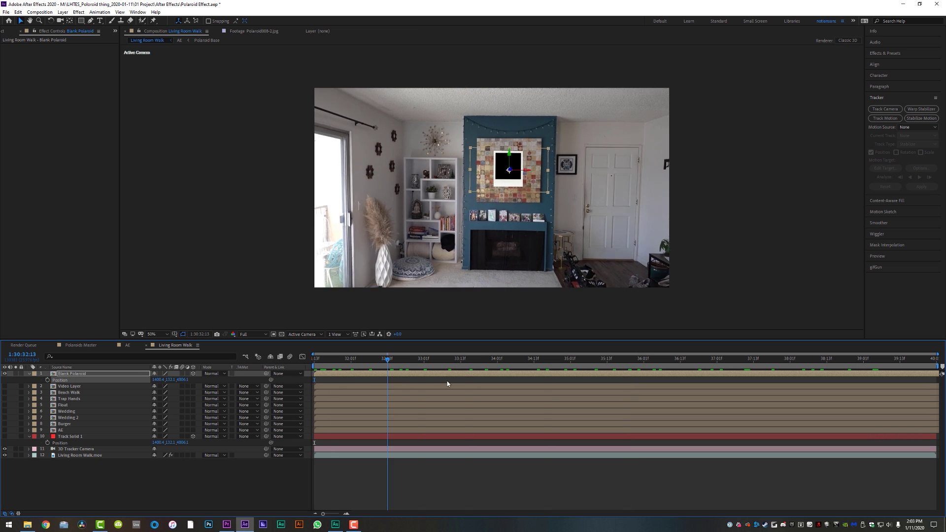
key("space")
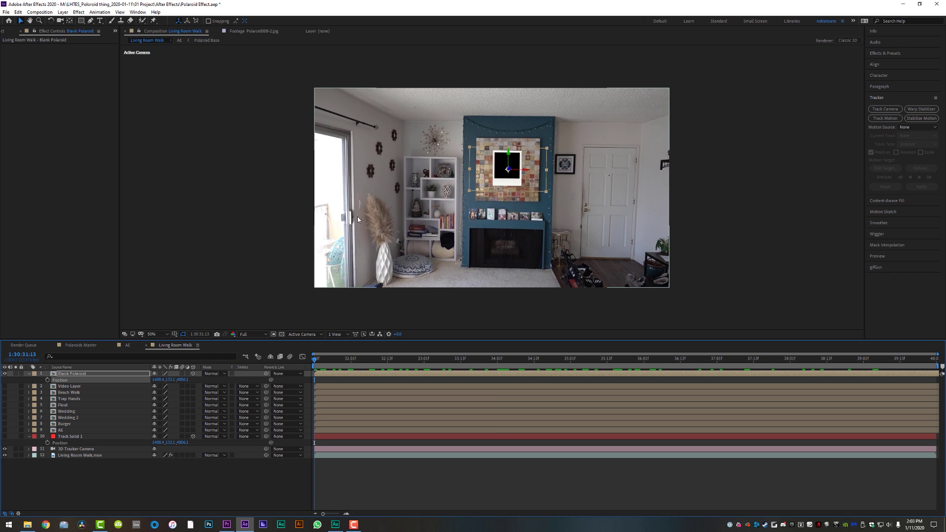
Scale the Blank Polaroid layer down to 35%
left_click(79, 372)
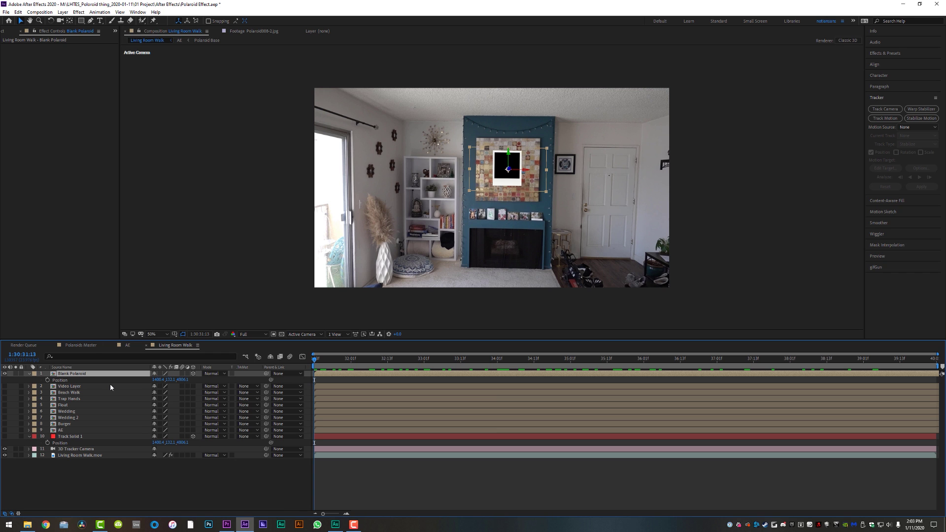
key("s")
left_click_drag(162, 381, 135, 377)
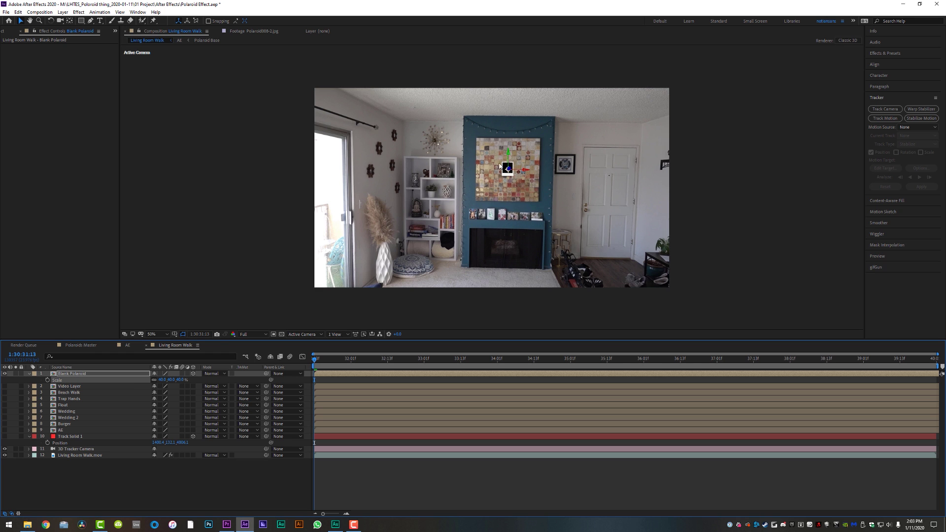
left_click_drag(162, 379, 159, 380)
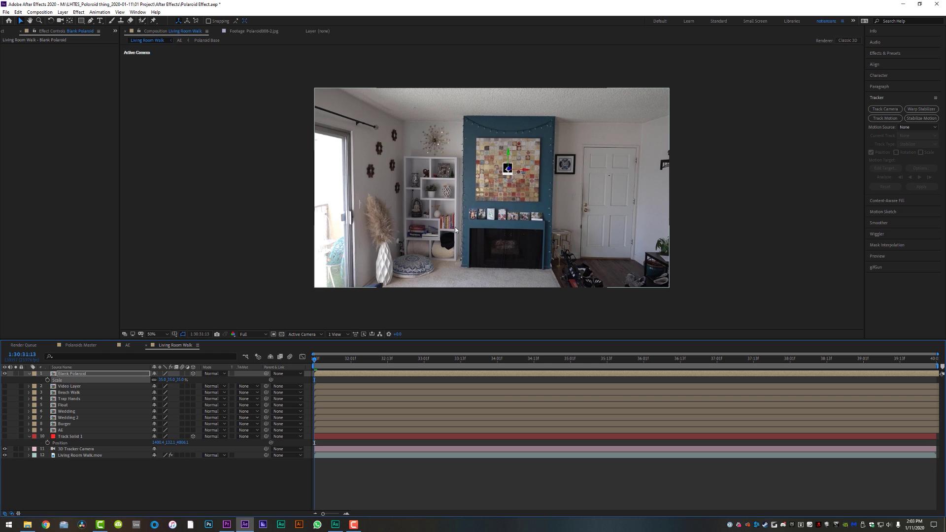
left_click(448, 468)
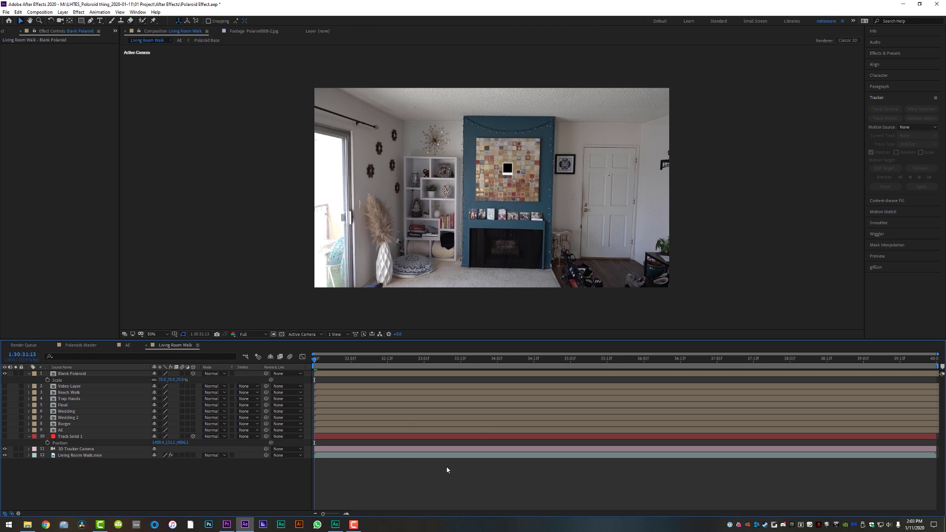
Show the hidden layers again and make all layers from Video Layer to AE 3D
left_click(69, 387)
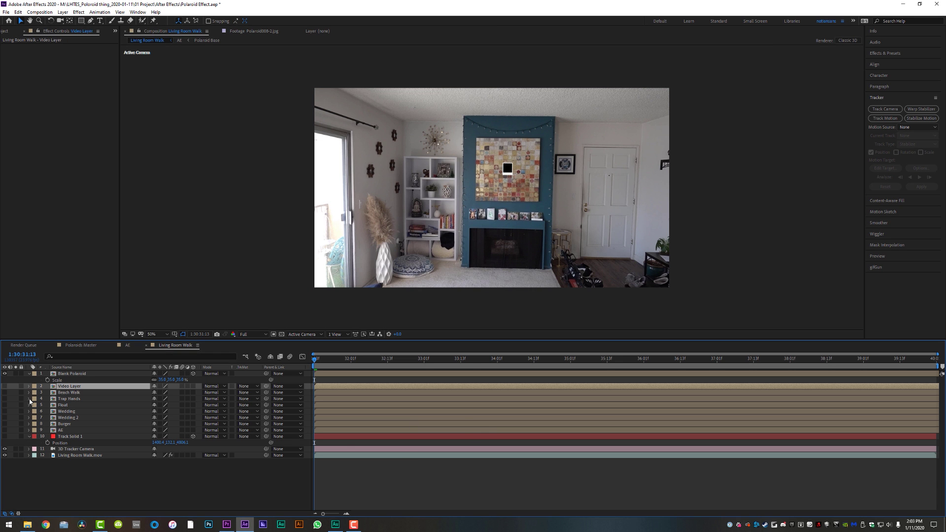
left_click_drag(5, 386, 4, 436)
left_click_drag(193, 386, 194, 434)
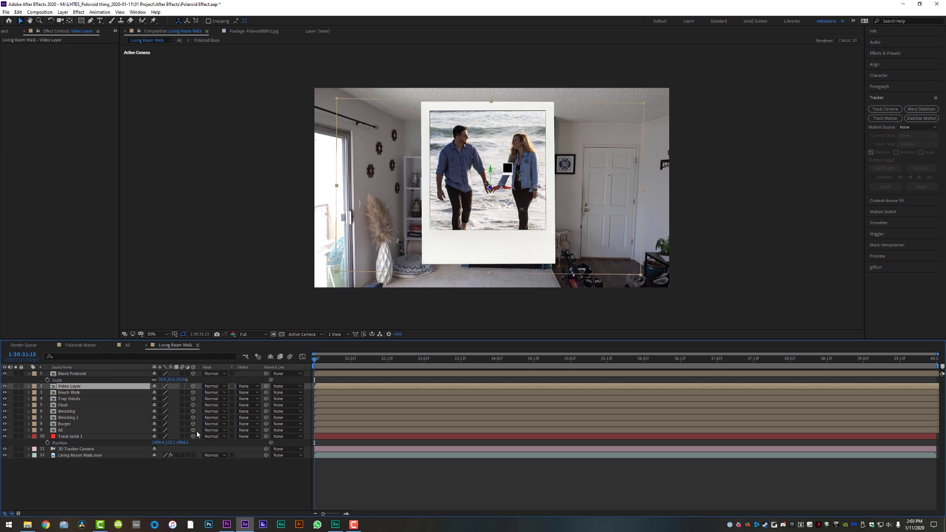
Select the layers from Blank Polaroid to AE and filter the timeline by "position" to list their Position properties
left_click(74, 374)
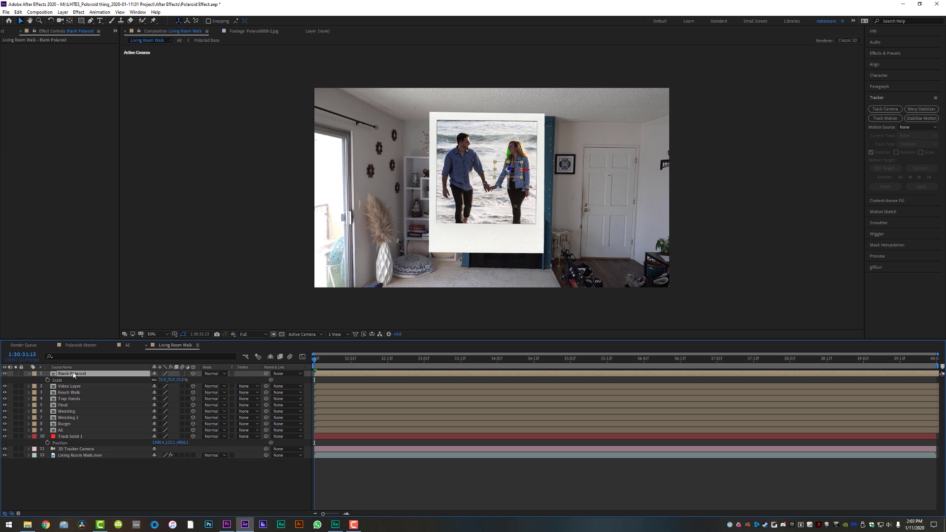
left_click(69, 431, "shift")
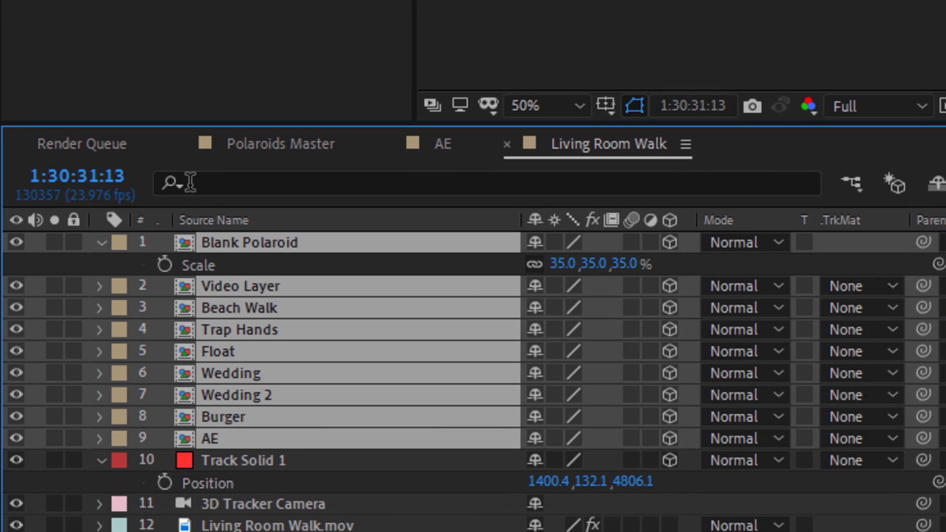
left_click(190, 182)
type("position")
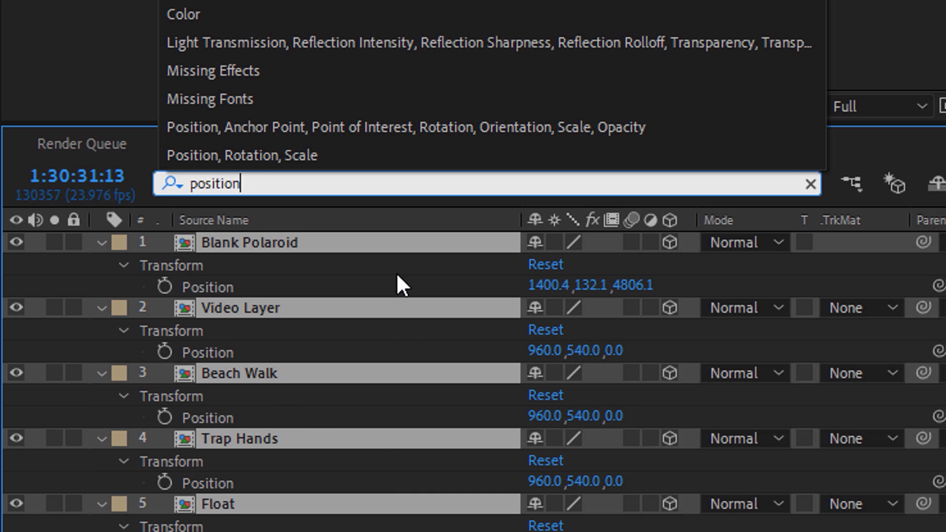
scroll(473, 379, "down", 4)
scroll(473, 380, "up", 4)
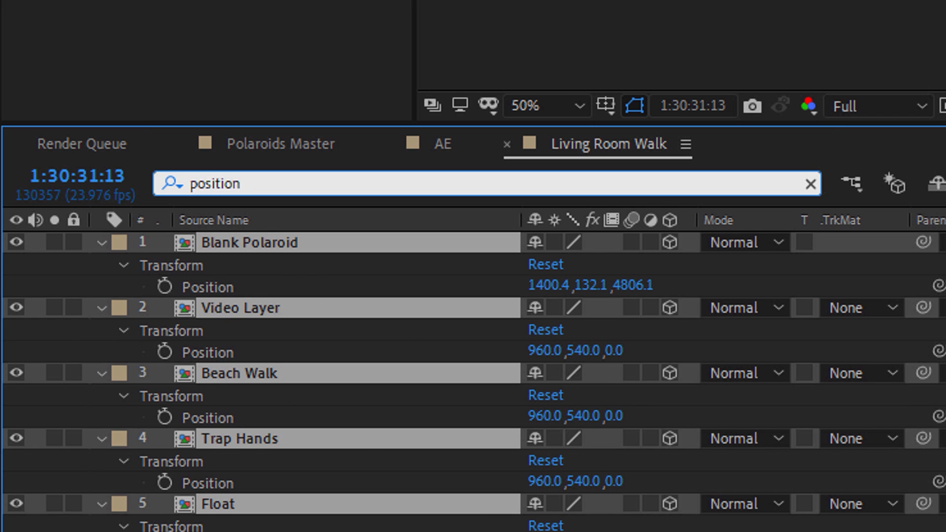
Copy the Blank Polaroid layer's Position onto all layers from Video Layer to AE
left_click(216, 287)
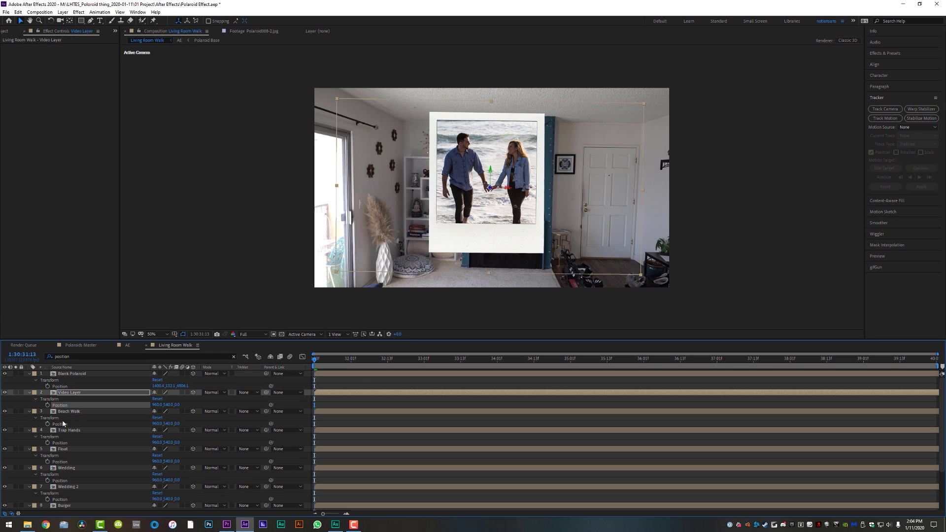
left_click(63, 424, "ctrl")
left_click(64, 442, "ctrl")
left_click(63, 461, "ctrl")
left_click(62, 480, "ctrl")
scroll(84, 465, "down", 3)
left_click(63, 445, "ctrl")
left_click(62, 463, "ctrl")
left_click(63, 482, "ctrl")
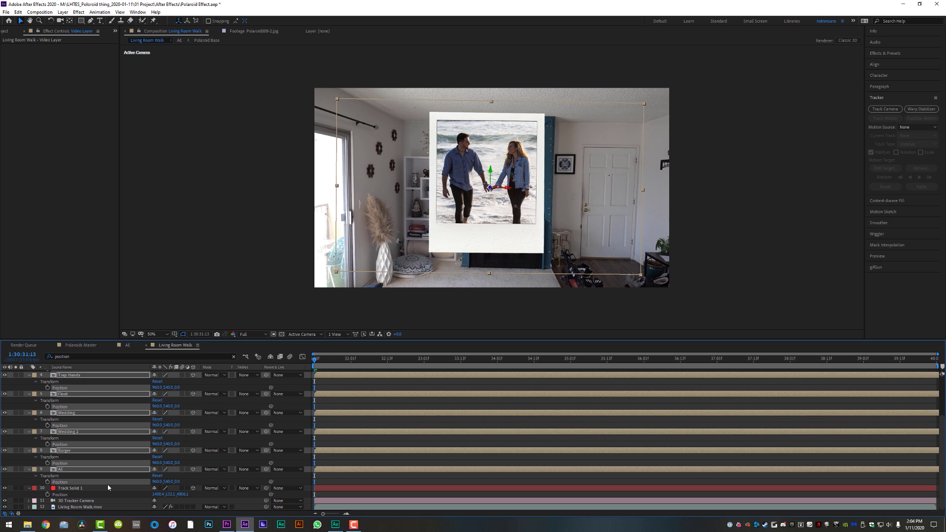
key("ctrl+v")
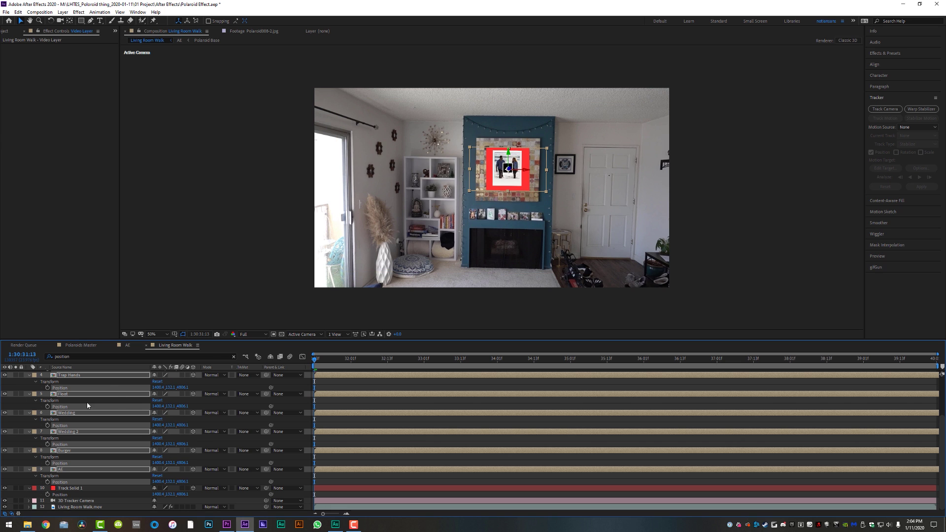
Filter the timeline by "scale" and copy the Blank Polaroid layer's Scale onto all layers from Video Layer to AE
double_click(73, 357)
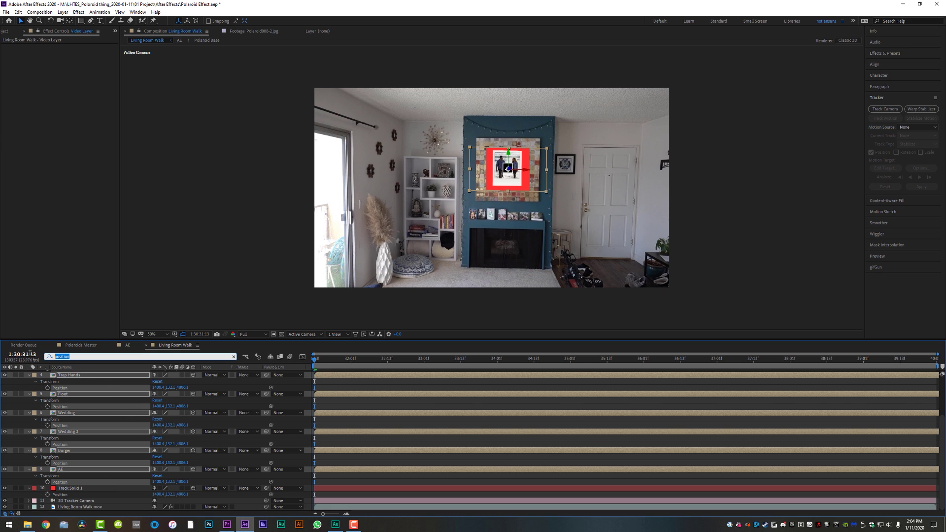
type("scale")
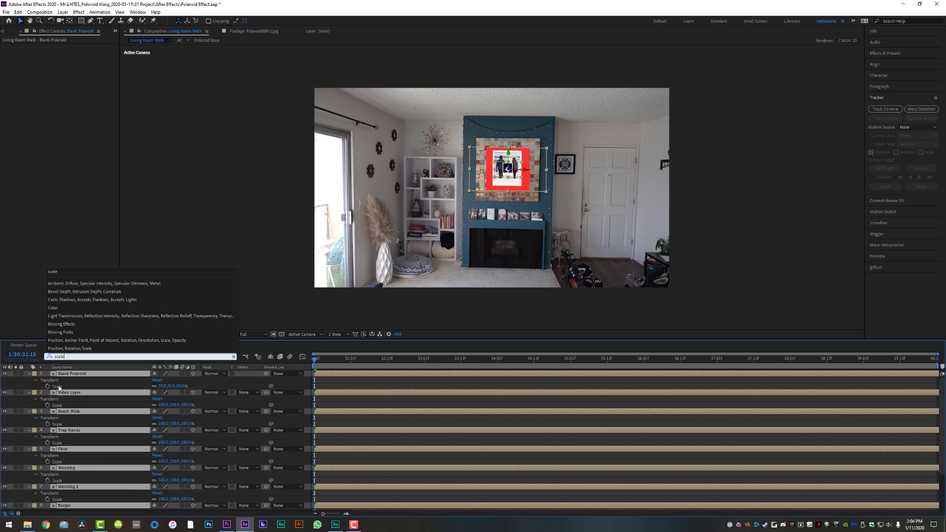
left_click(61, 388)
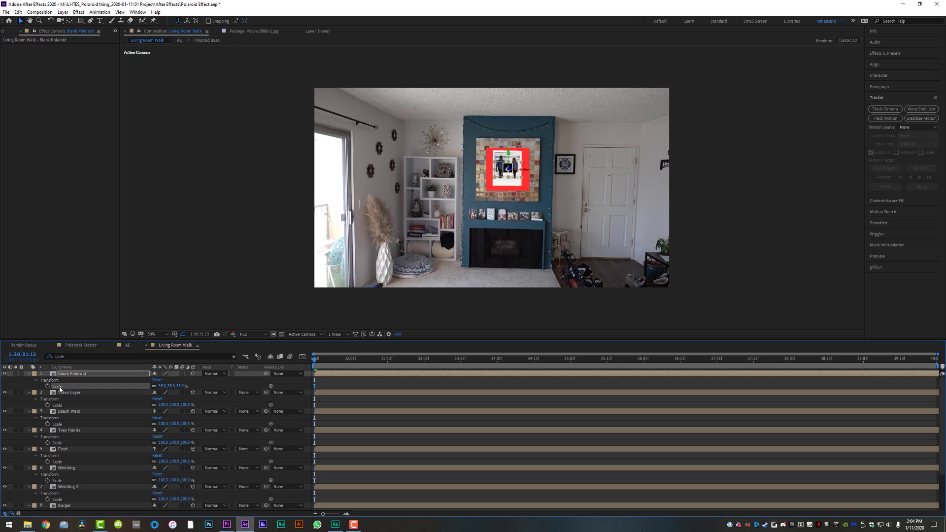
left_click(61, 406)
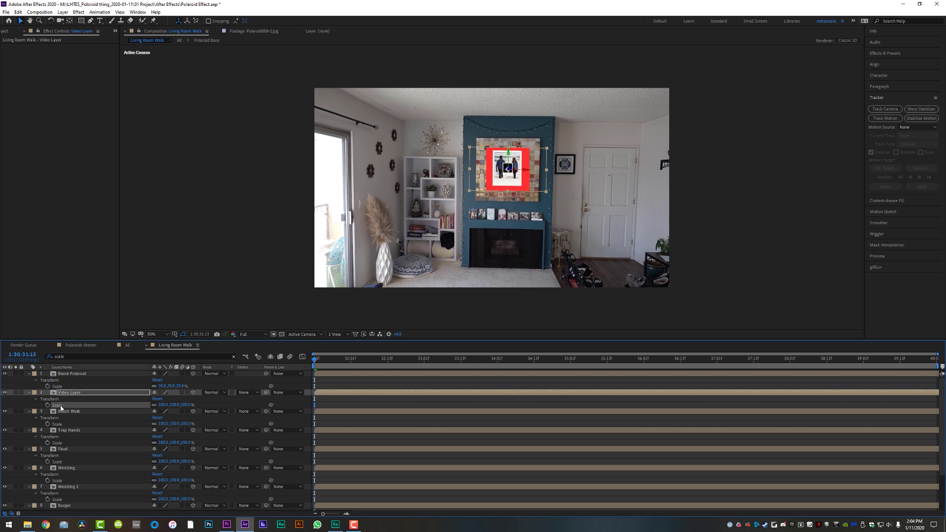
left_click(63, 424, "ctrl")
left_click(66, 442, "ctrl")
left_click(64, 462, "ctrl")
left_click(64, 480, "ctrl")
left_click(64, 499, "ctrl")
scroll(74, 468, "down", 3)
left_click(64, 469, "ctrl")
left_click(63, 488, "ctrl")
key("ctrl+v")
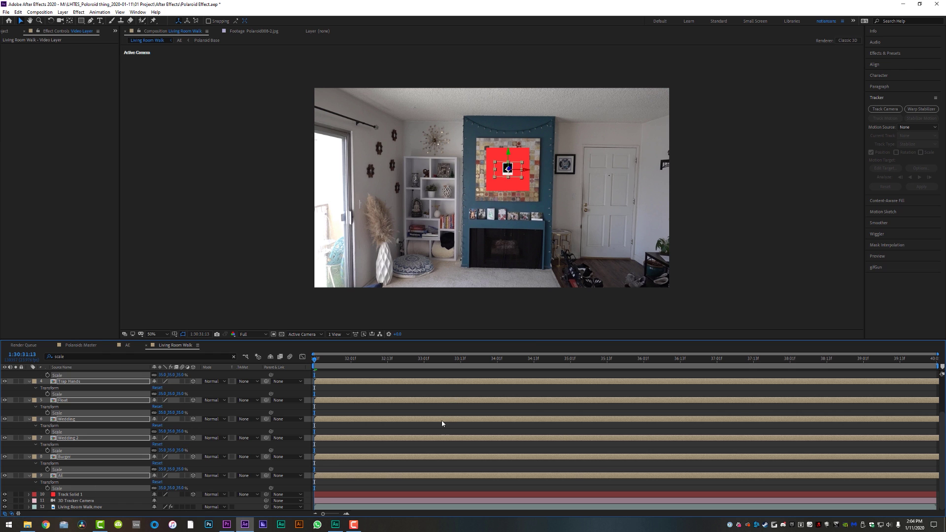
Collapse the properties of all layers and hide the Track Solid 1 layer
scroll(445, 420, "up", 2)
scroll(450, 425, "down", 2)
scroll(418, 443, "up", 3)
left_click(71, 374)
key("ctrl+a")
left_click(29, 373)
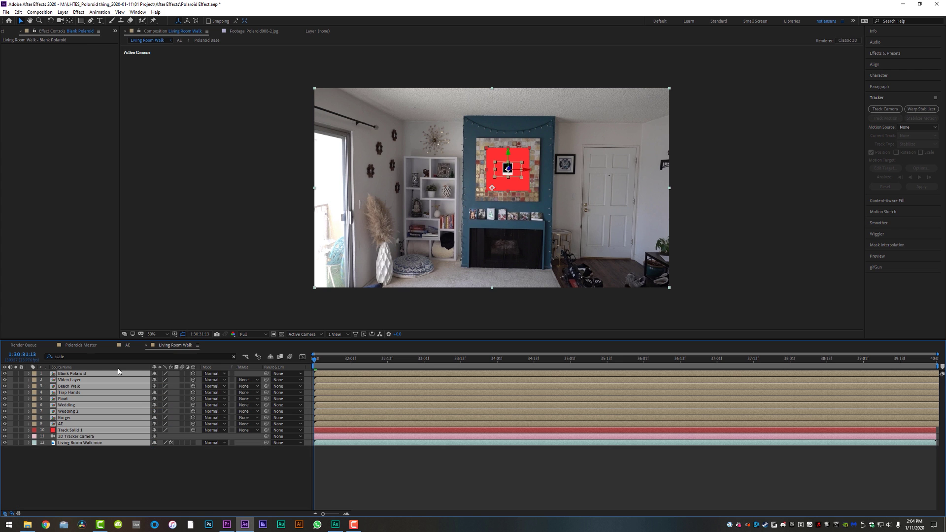
left_click(69, 430)
left_click(5, 430)
left_click(196, 479)
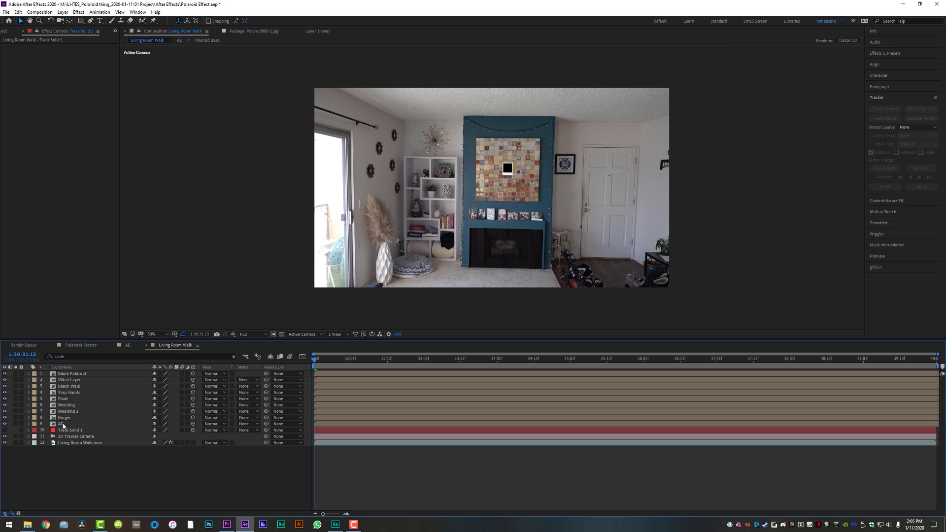
Move the AE Polaroid toward the camera and place it large in front of the window beside the shelf
left_click(62, 424)
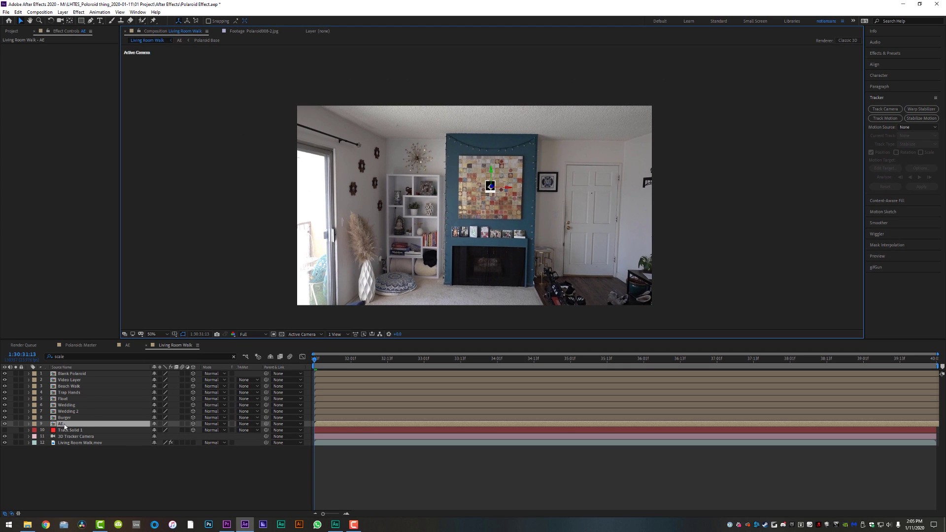
left_click(64, 426)
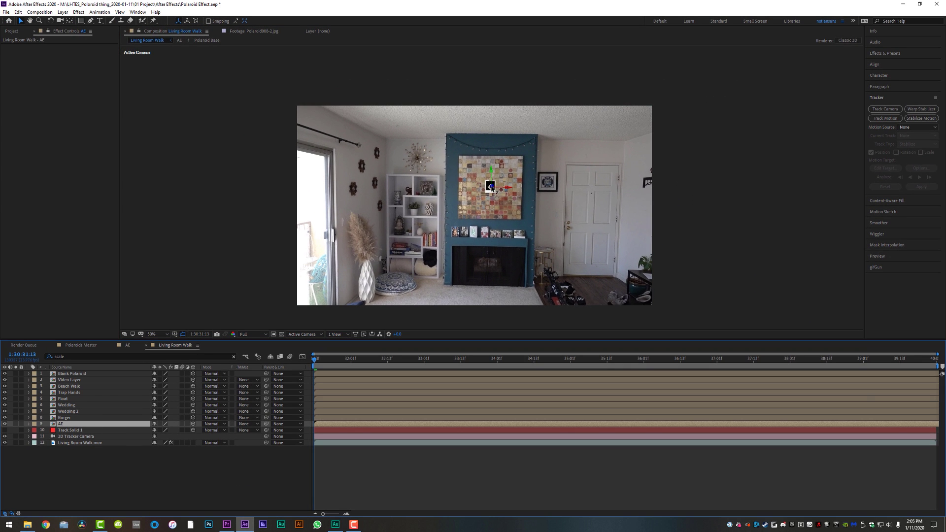
left_click(490, 186)
left_click_drag(567, 187, 591, 177)
left_click_drag(533, 228, 446, 248)
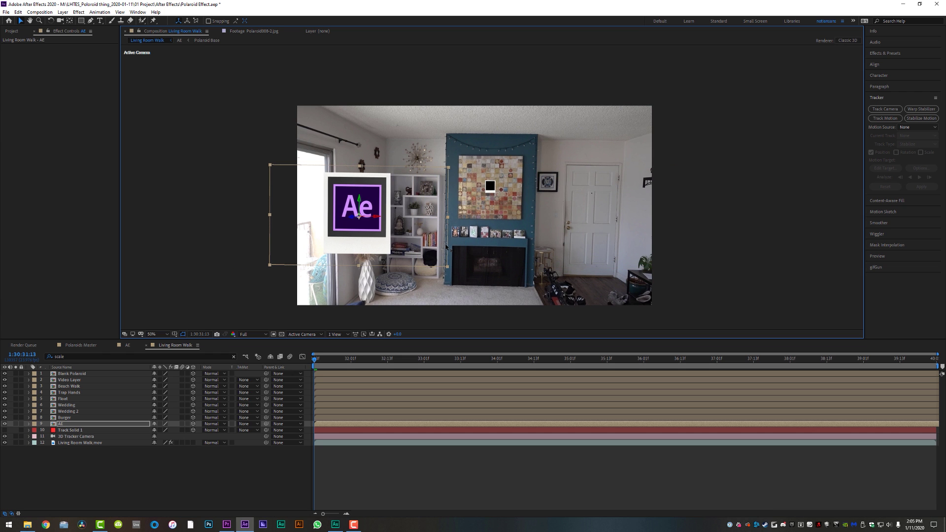
Bring the Burger Polaroid closer to the camera and place it in front of the white door
left_click(65, 418)
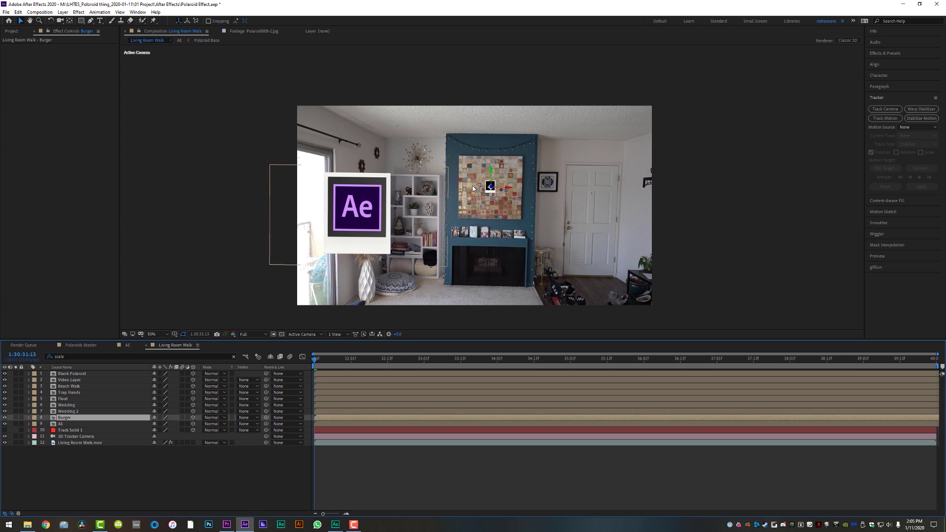
left_click(501, 192)
left_click_drag(530, 177, 569, 78)
left_click_drag(546, 112, 618, 223)
left_click_drag(325, 363, 138, 380)
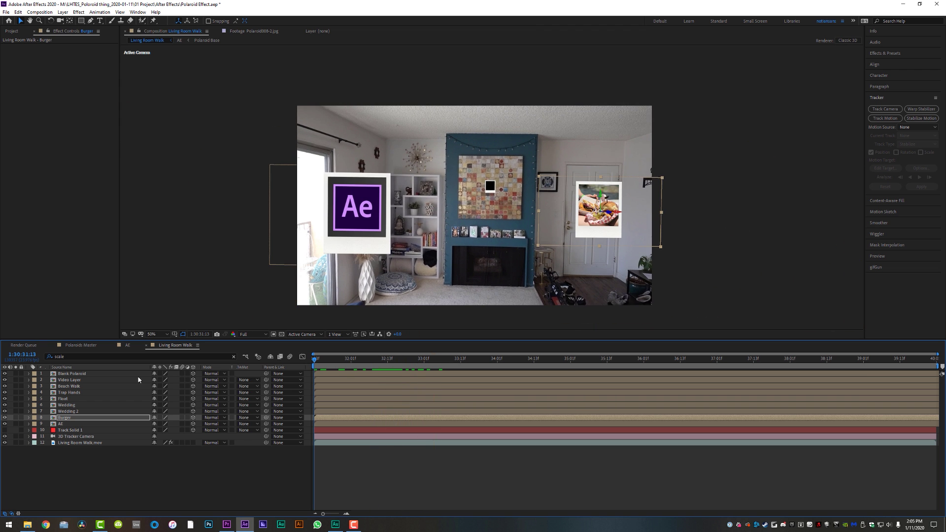
Spread the Wedding 2, Wedding, Float, Trap Hands and Beach Walk Polaroids around the fireplace at different positions and depths
left_click_drag(609, 214, 410, 265)
left_click(338, 409)
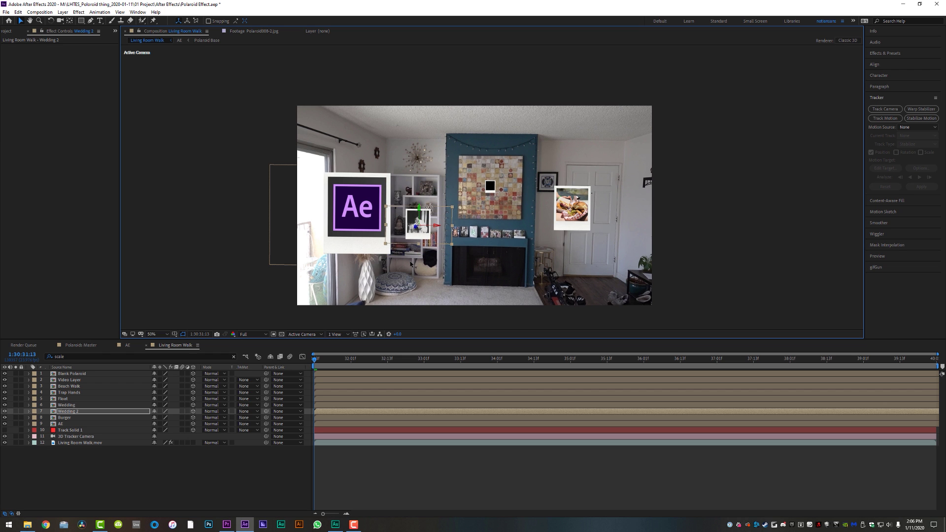
left_click(340, 405)
left_click_drag(452, 249, 442, 253)
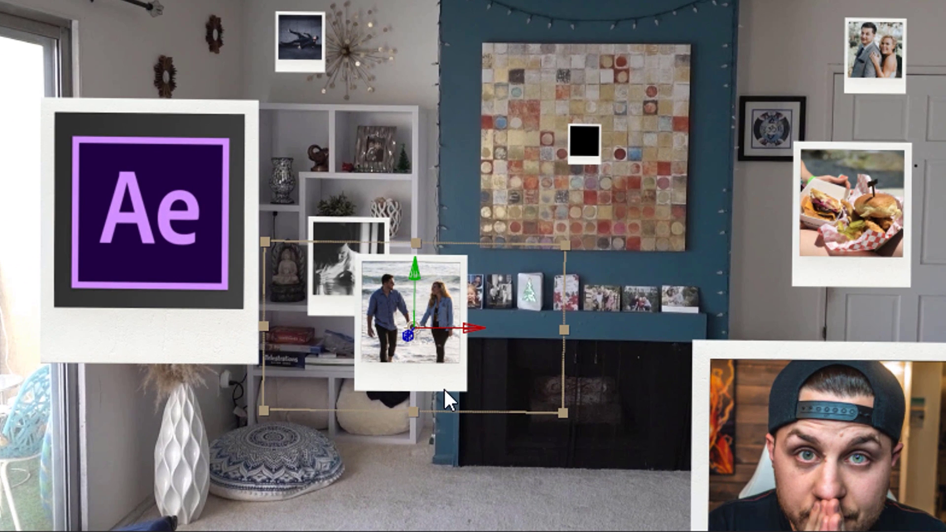
left_click_drag(444, 390, 443, 355)
left_click_drag(468, 325, 298, 372)
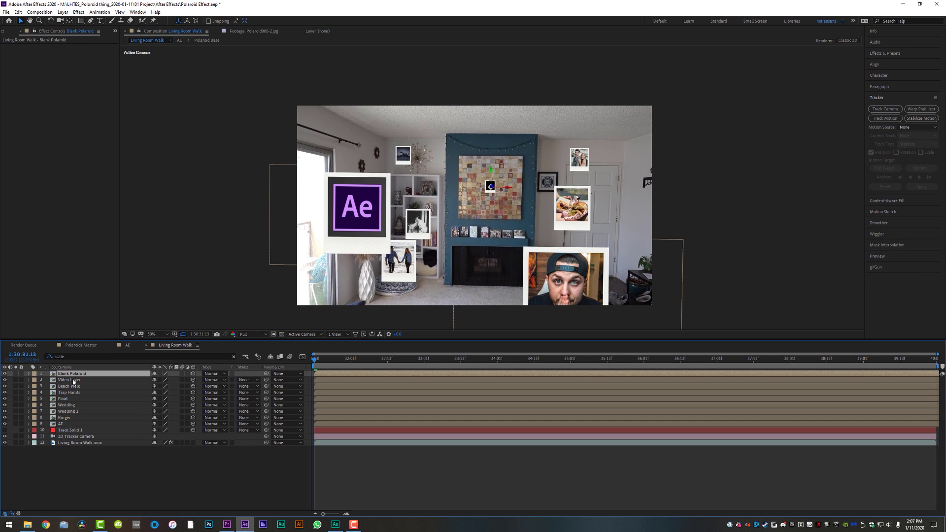
Move the Blank Polaroid layer from the mosaic artwork to the framed picture between the fireplace and the door
left_click(71, 380)
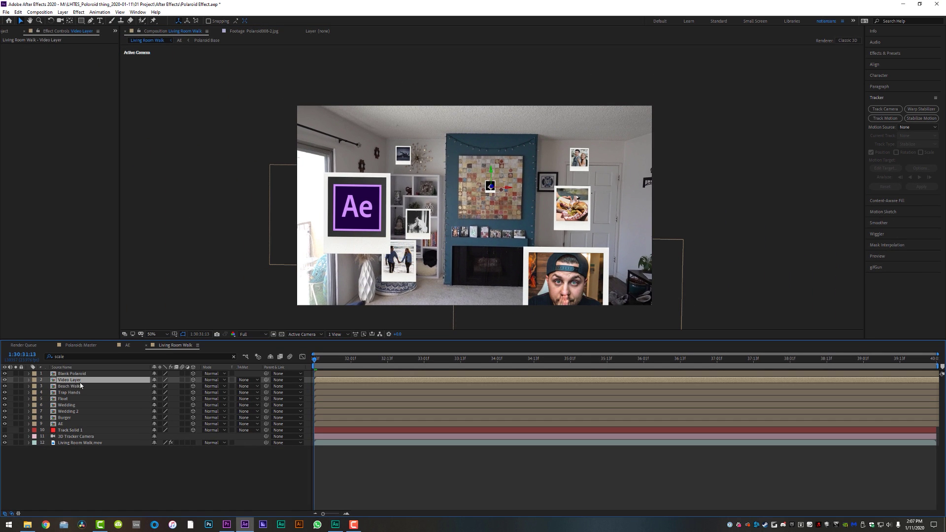
left_click(72, 374)
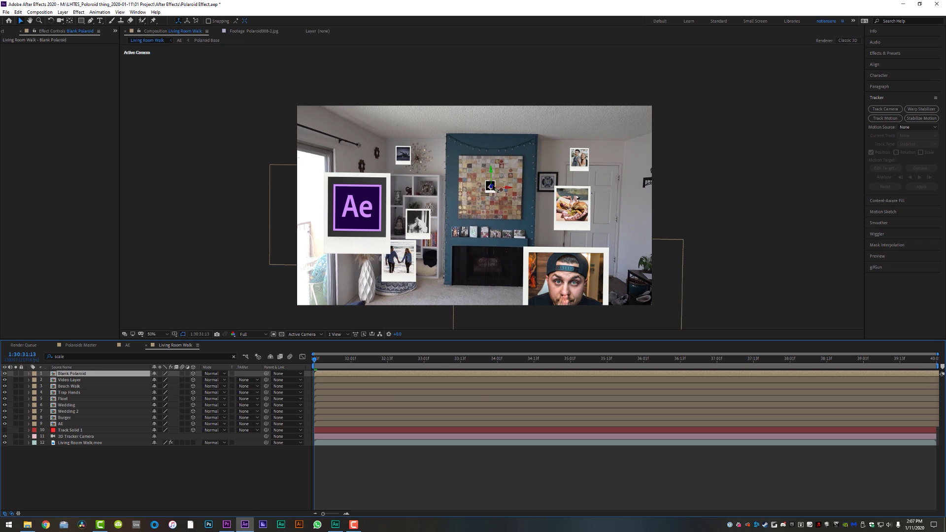
left_click_drag(494, 188, 561, 183)
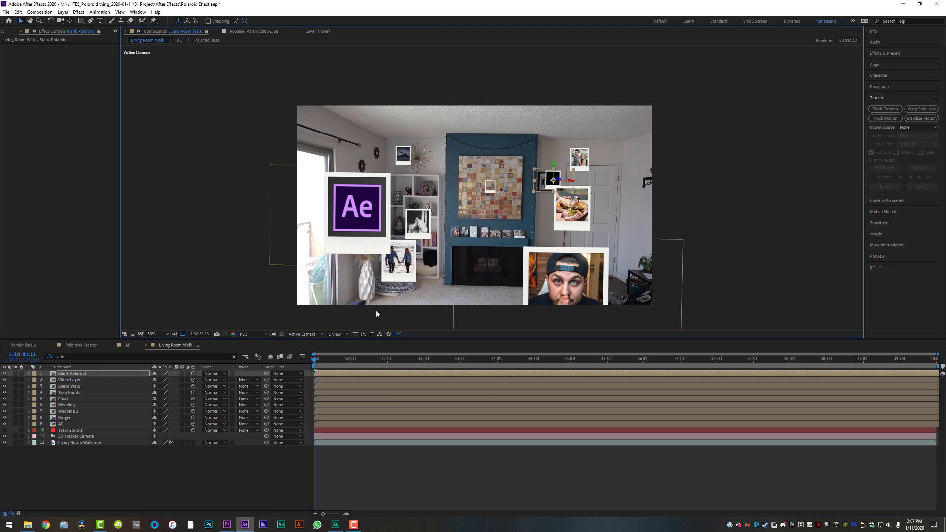
Duplicate the Blank Polaroid layer and place the copy closer to the camera, above the AE Polaroid
key("ctrl+d")
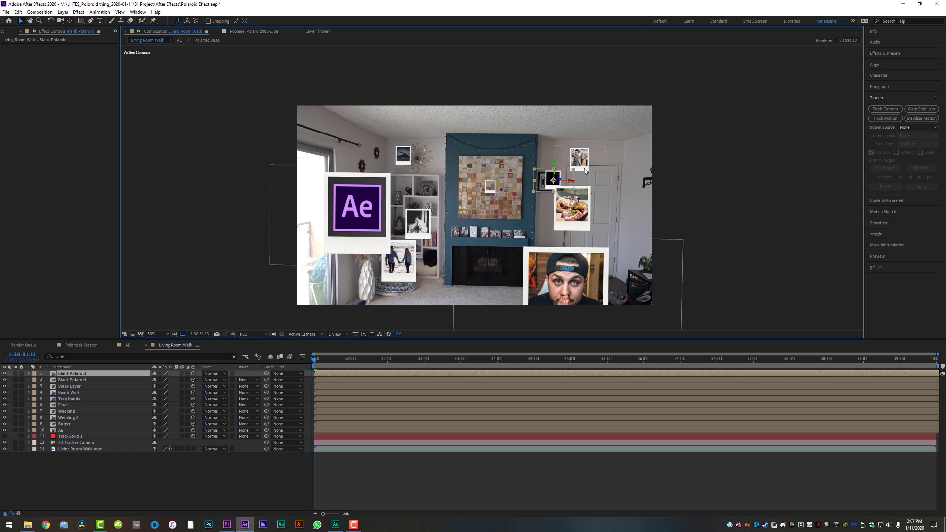
left_click_drag(571, 182, 506, 196)
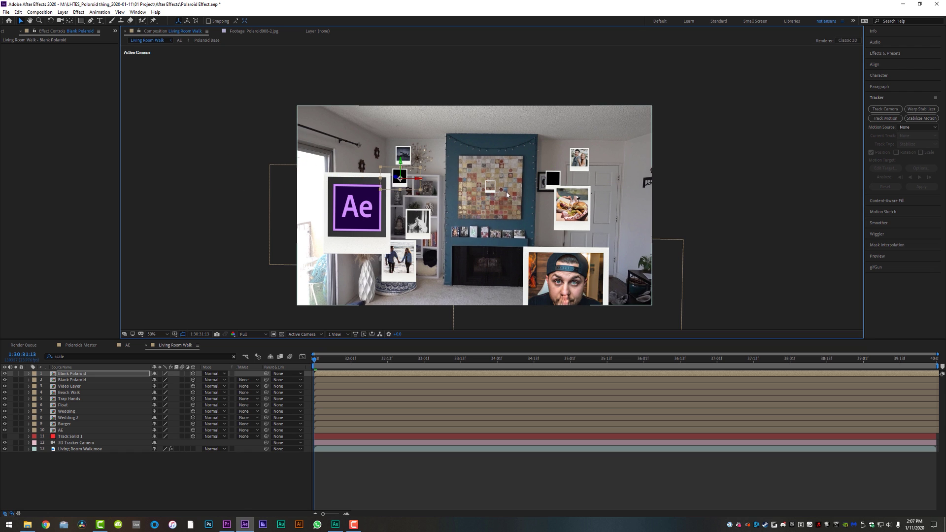
left_click_drag(381, 179, 329, 178)
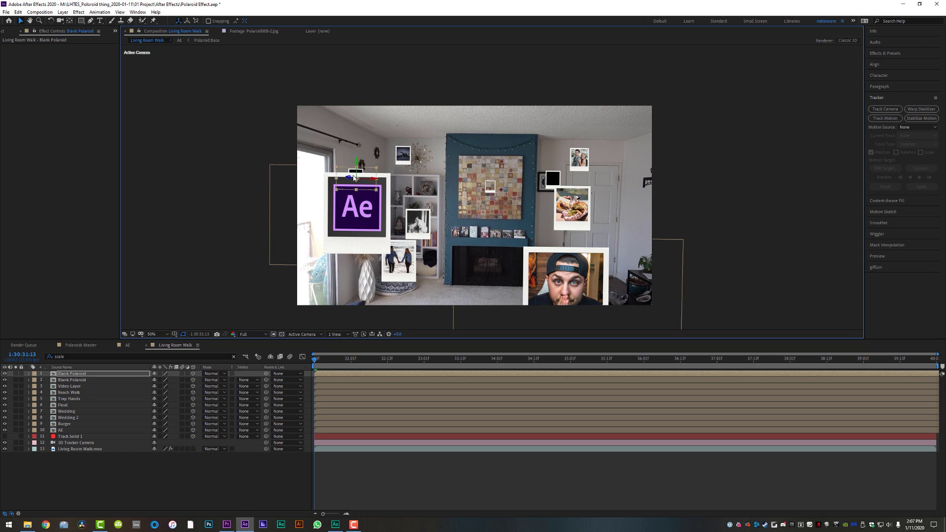
left_click_drag(401, 178, 383, 149)
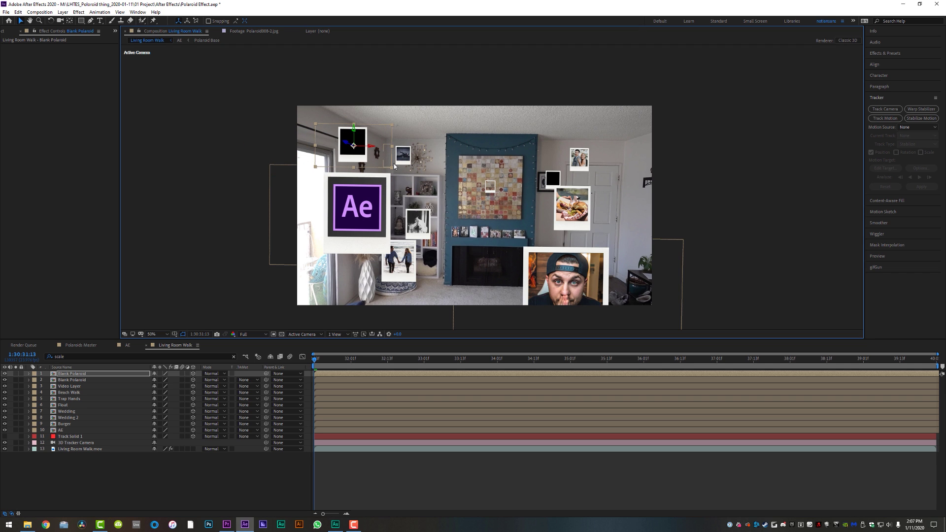
Duplicate the Blank Polaroid twice more, placing one copy beside the Trap Hands Polaroid near the floor and one above the door
key("ctrl+d")
left_click_drag(358, 132, 339, 356)
key("ctrl+d")
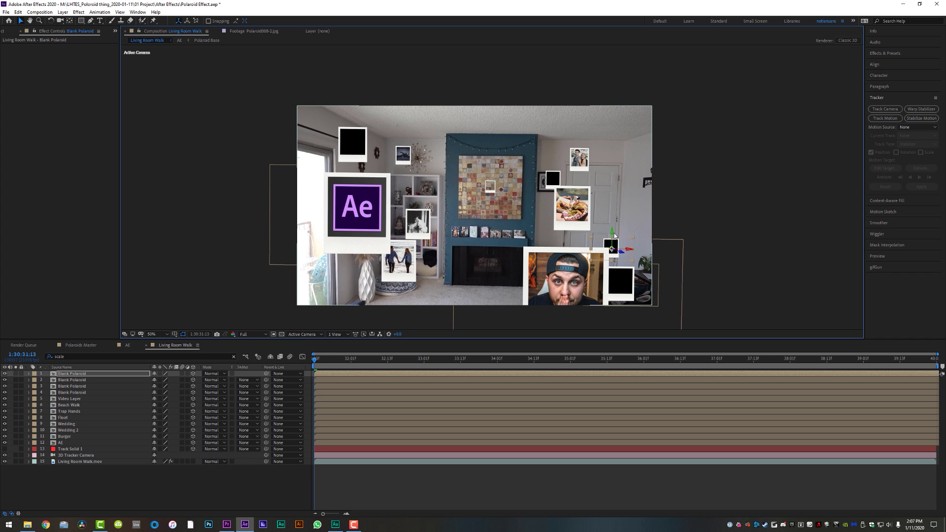
left_click_drag(607, 198, 607, 206)
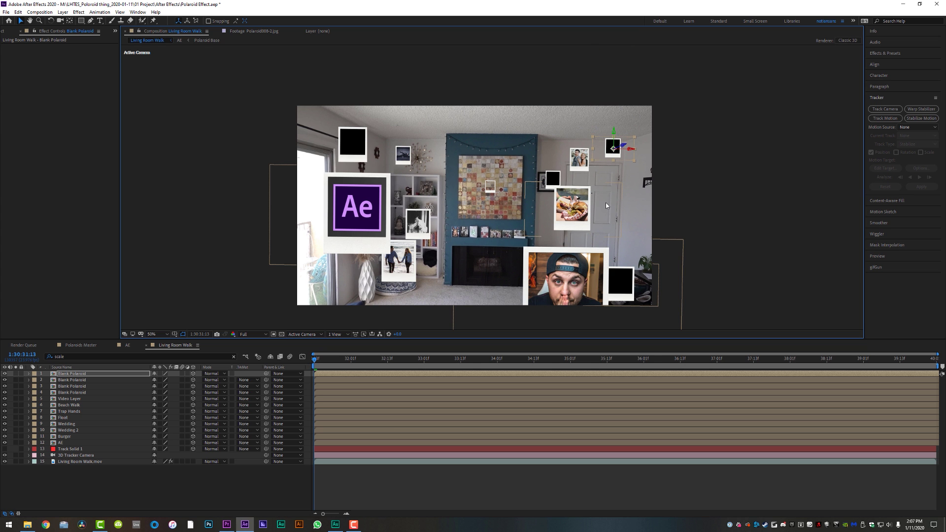
At 1:30:39:13, move the Video Layer toward the camera until its frame borders the view, and play back the shot to check it
left_click_drag(429, 358, 899, 388)
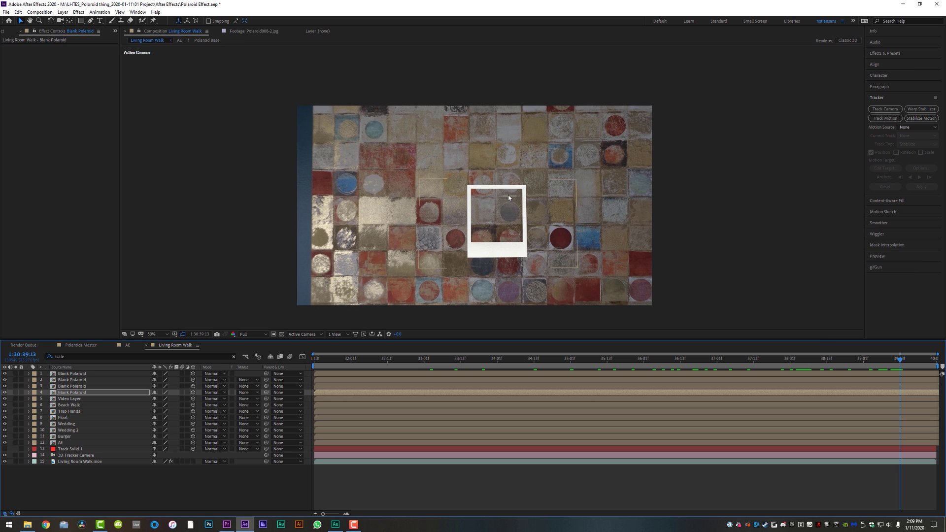
left_click(523, 198)
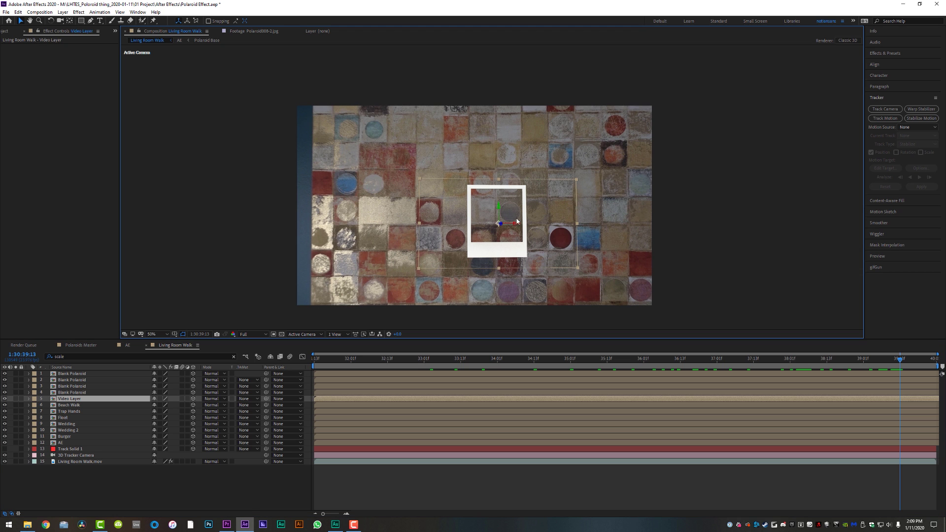
left_click_drag(501, 224, 512, 250)
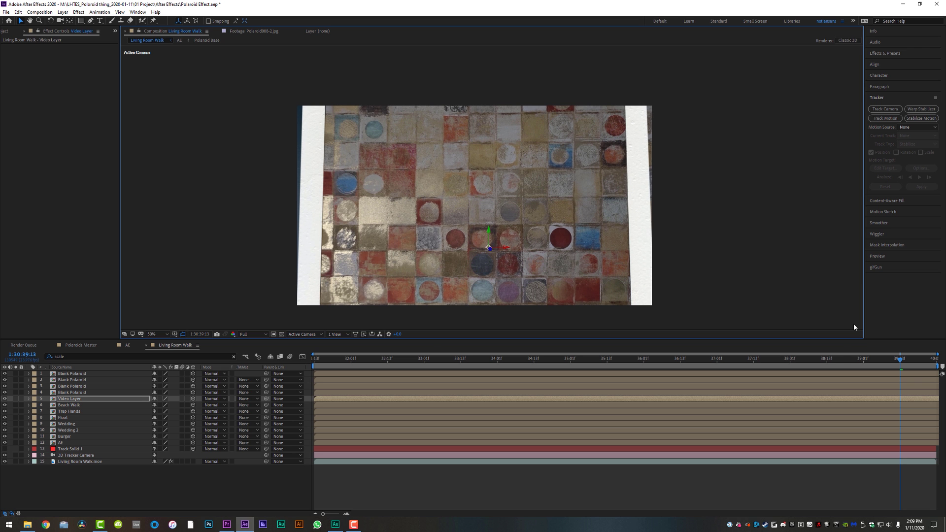
left_click_drag(463, 356, 399, 358)
key("space")
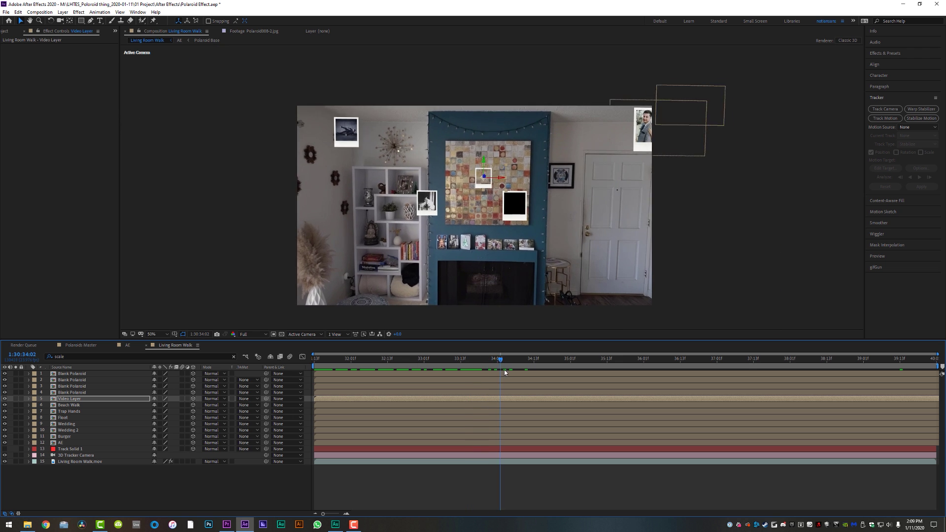
left_click_drag(420, 367, 279, 360)
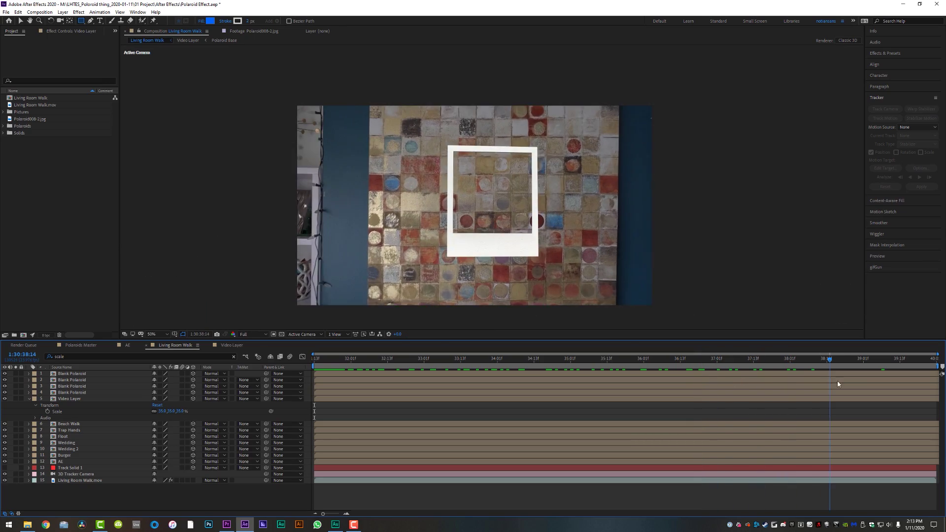
Go to 1:30:39:08 in Living Room Walk, where the Polaroid frame passes the view's edges, and open the Video Layer composition
key("Page_Down")
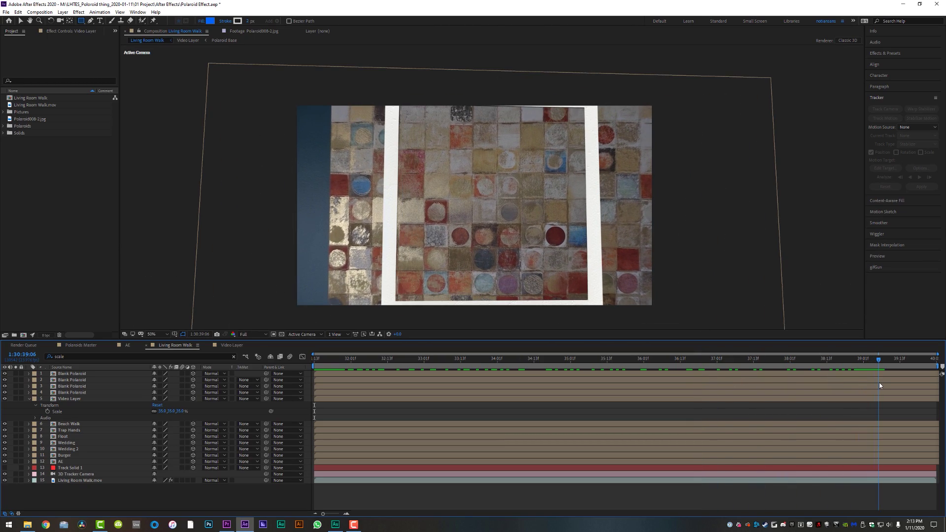
key("Page_Down")
key("Page_Down")
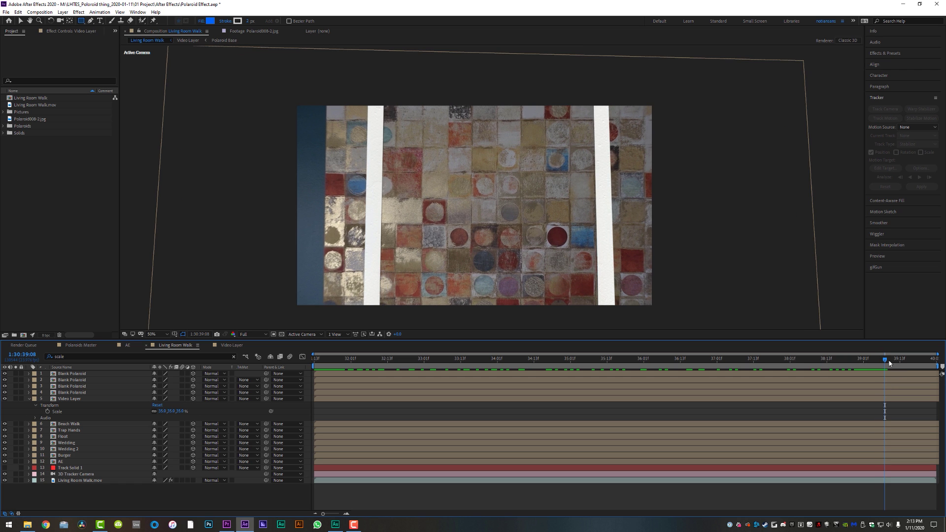
left_click(77, 399)
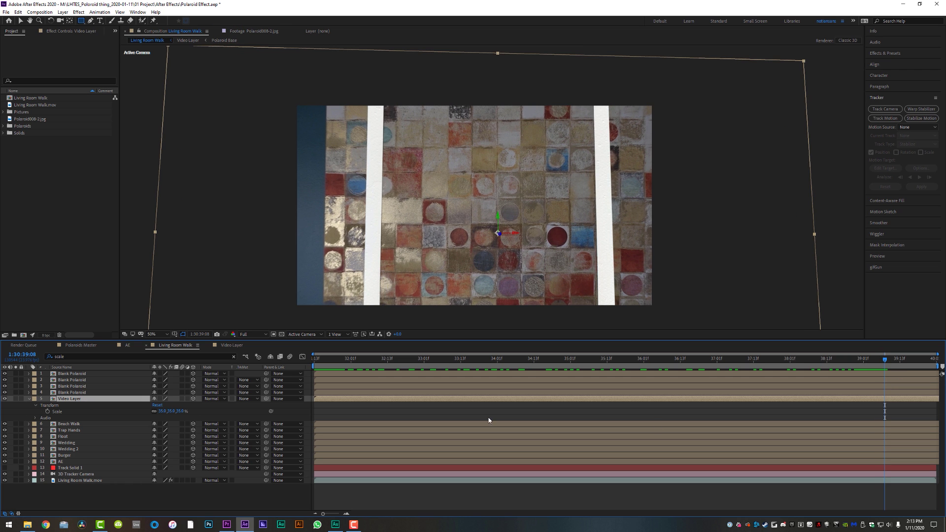
double_click(872, 400)
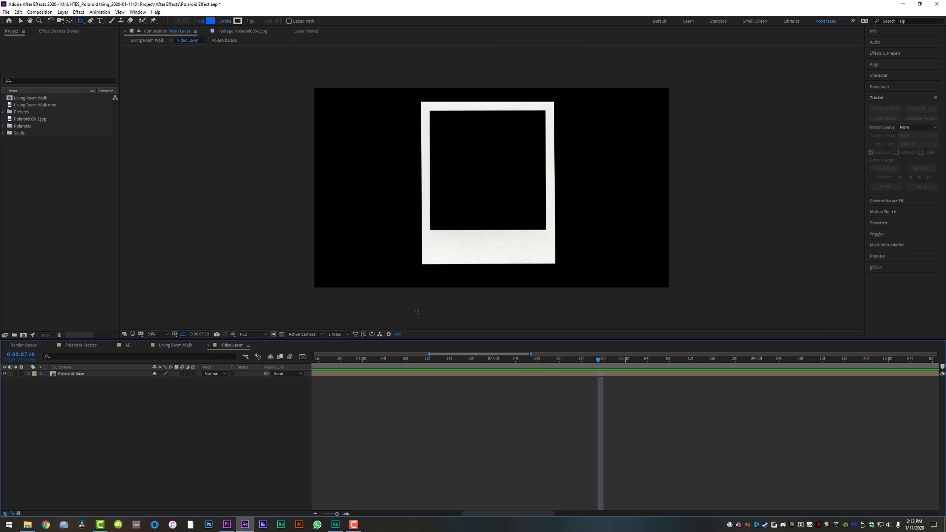
Import the selfie clip C0015.MP4 into the project and place it beneath Polaroid Base in the Video Layer composition
key("alt+Tab")
left_click_drag(602, 167, 61, 195)
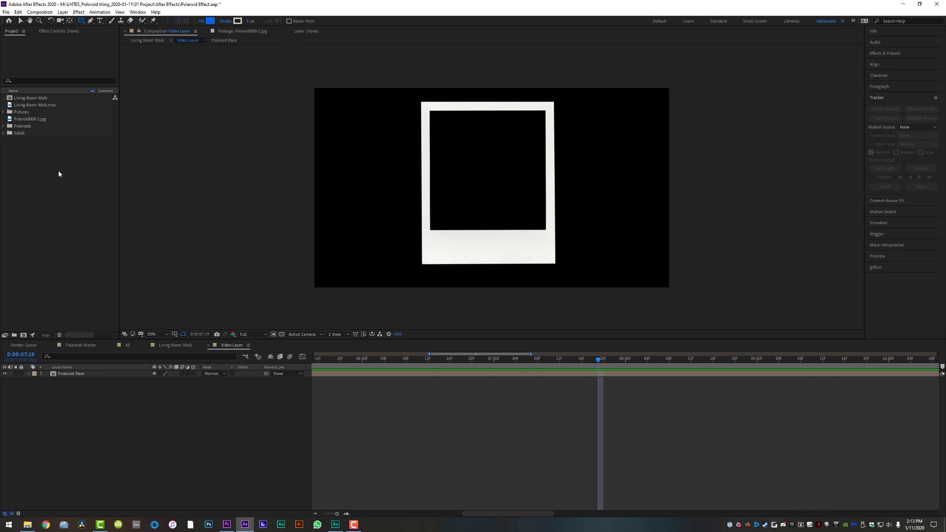
left_click_drag(27, 98, 91, 396)
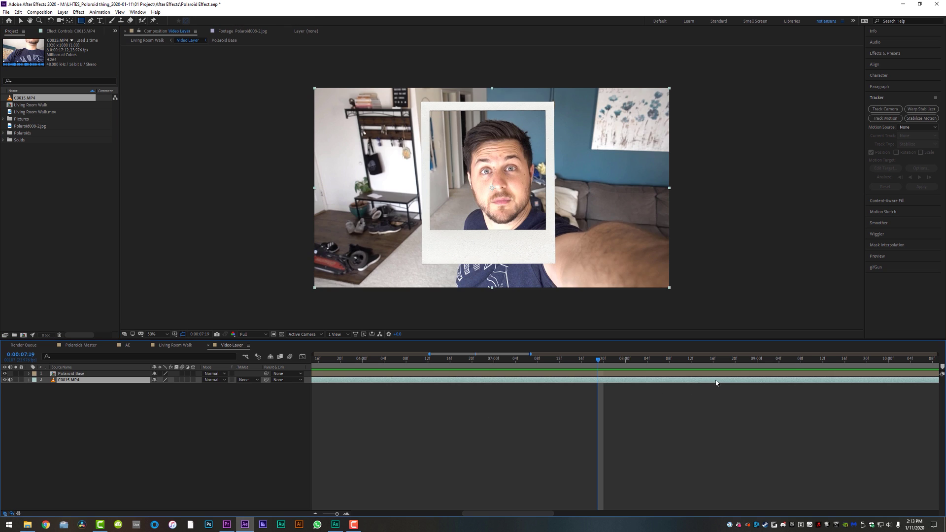
Scale C0015.MP4 to 62% behind the Polaroid and freeze it on the open-mouthed expression at 0:00:07:19
left_click_drag(550, 386, 432, 395)
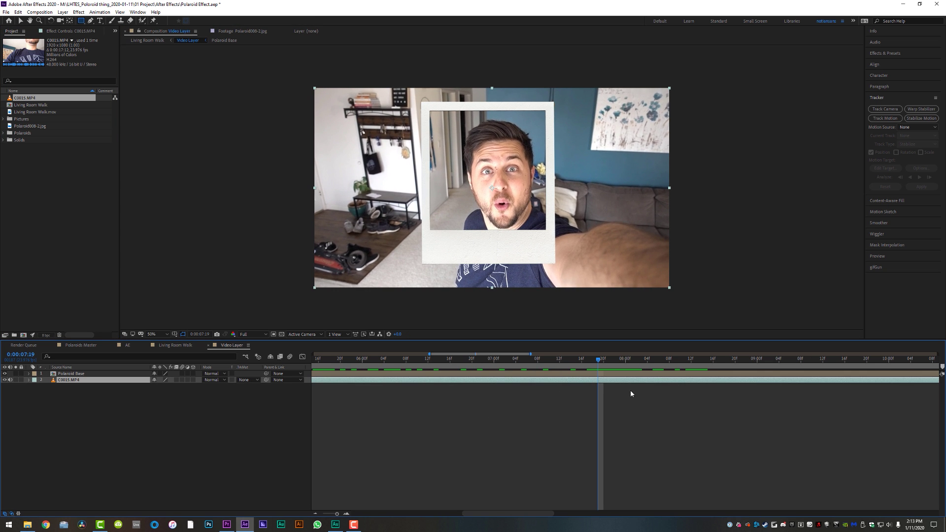
left_click_drag(162, 386, 138, 386)
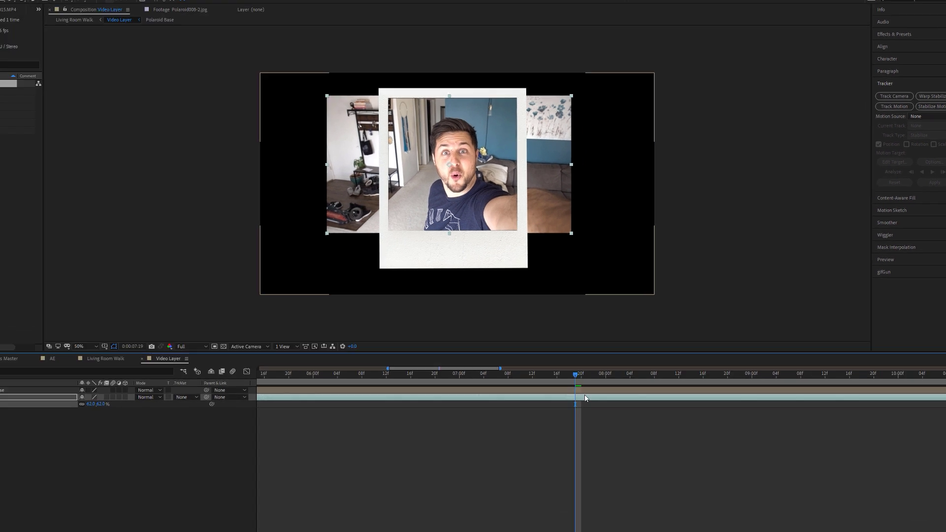
right_click(606, 380)
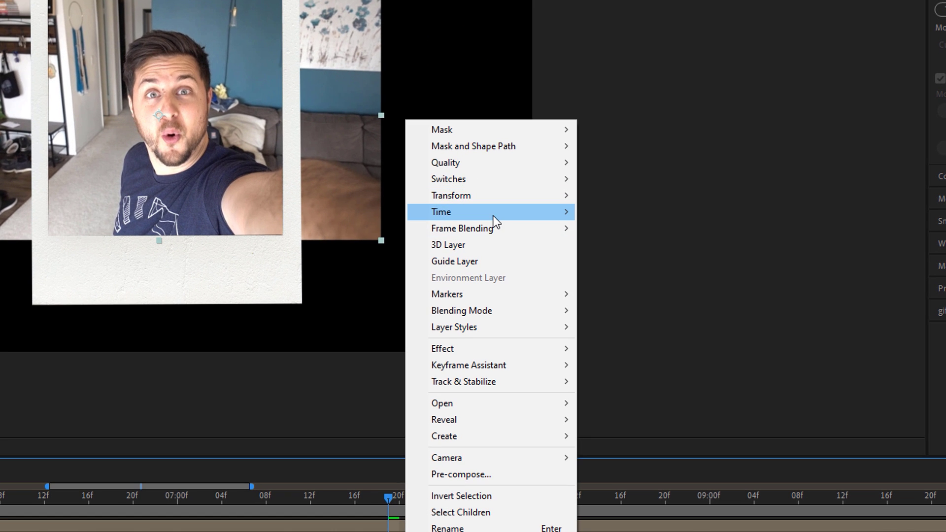
mouse_move(494, 215)
left_click(638, 261)
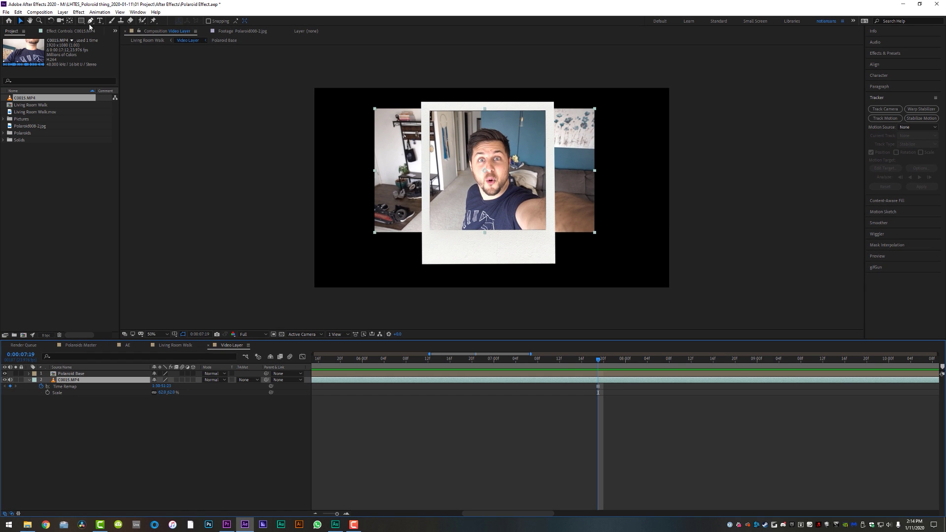
Mask C0015.MP4 with a rectangle just outside the Polaroid's window, and check the result in Living Room Walk
left_click(81, 21)
mouse_move(426, 107)
left_mouse_down()
mouse_move(454, 236)
mouse_move(549, 237)
left_mouse_up()
left_click(175, 346)
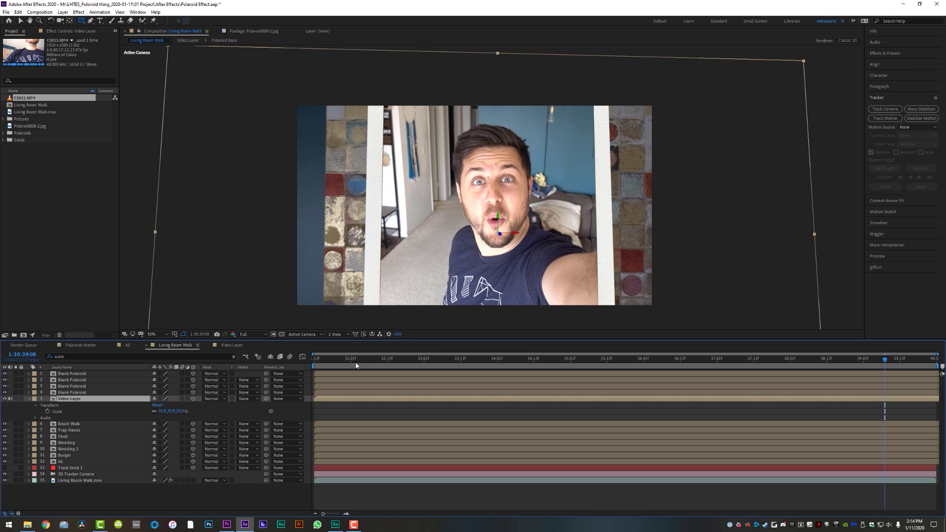
left_click_drag(317, 363, 338, 384)
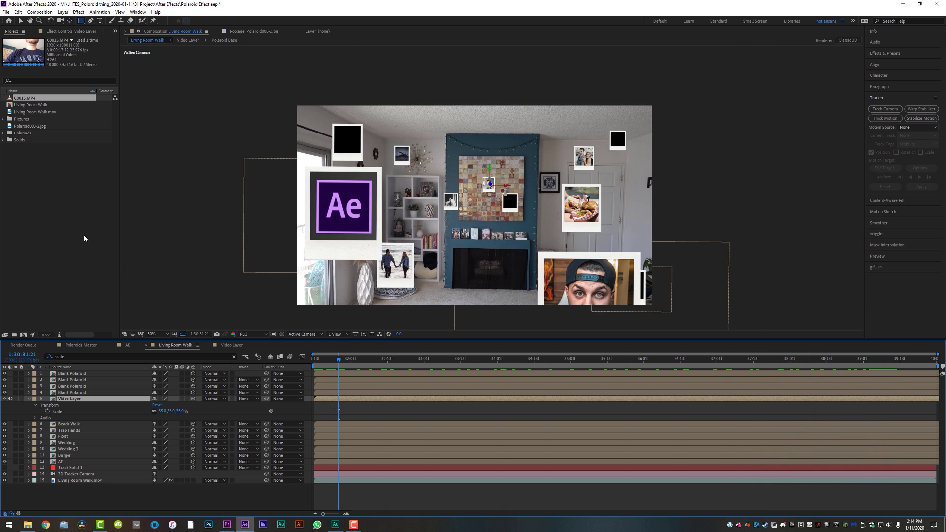
Create a new 1920 x 1080 composition with a 30-second duration and add the Living Room Walk composition to it
left_click(84, 236)
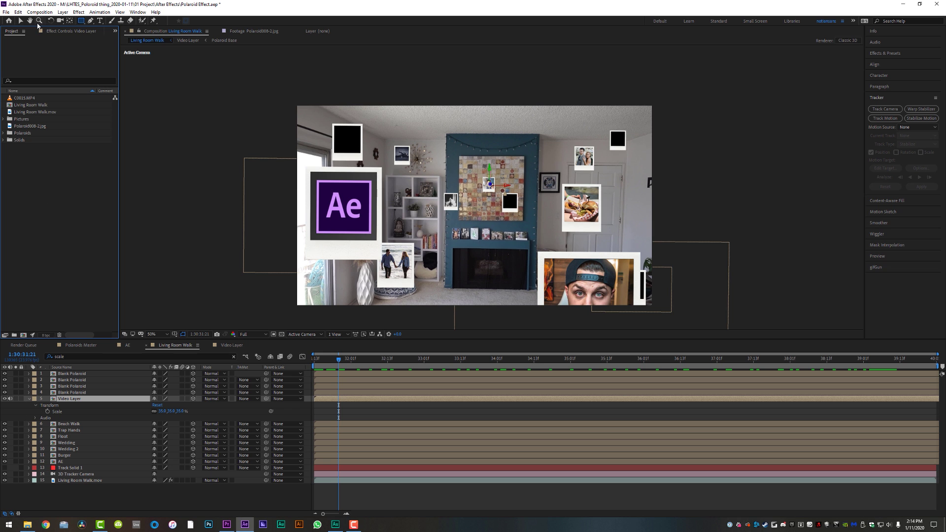
left_click(41, 12)
left_click(49, 19)
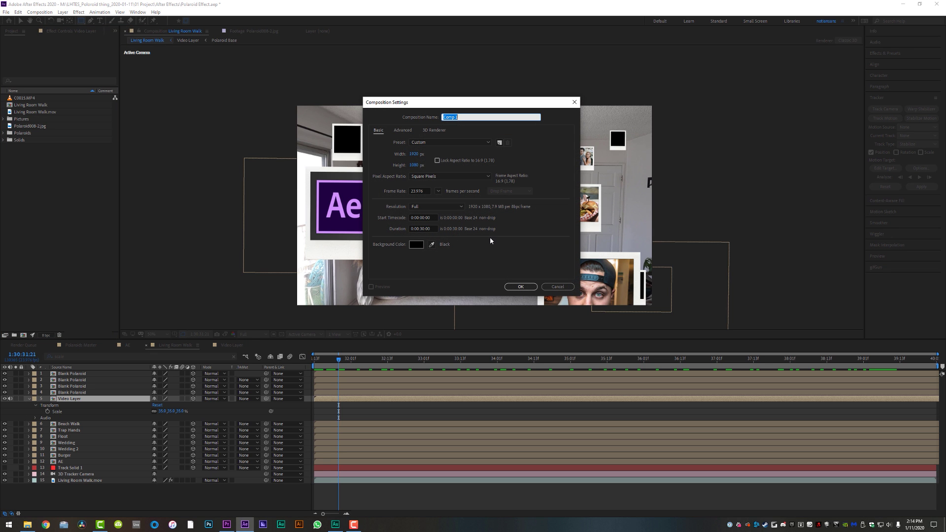
left_click(520, 286)
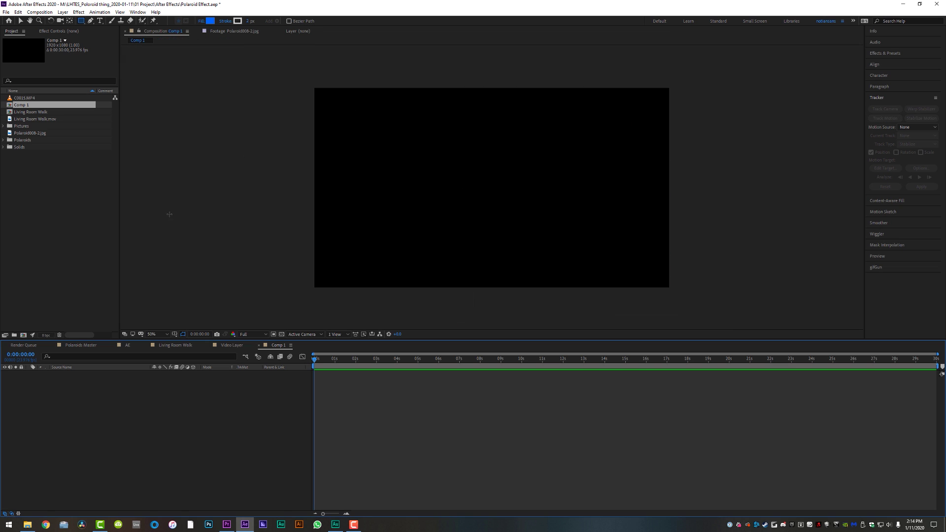
left_click(31, 112)
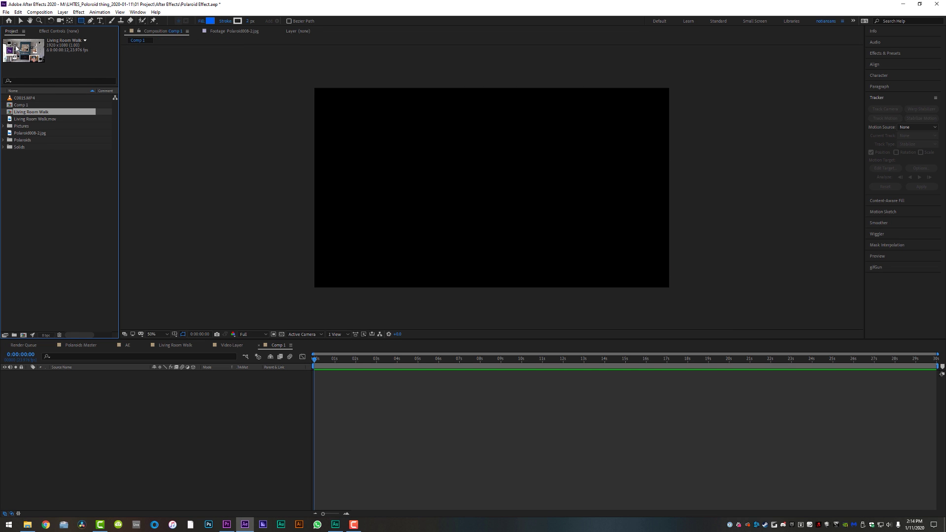
left_click_drag(32, 369, 38, 395)
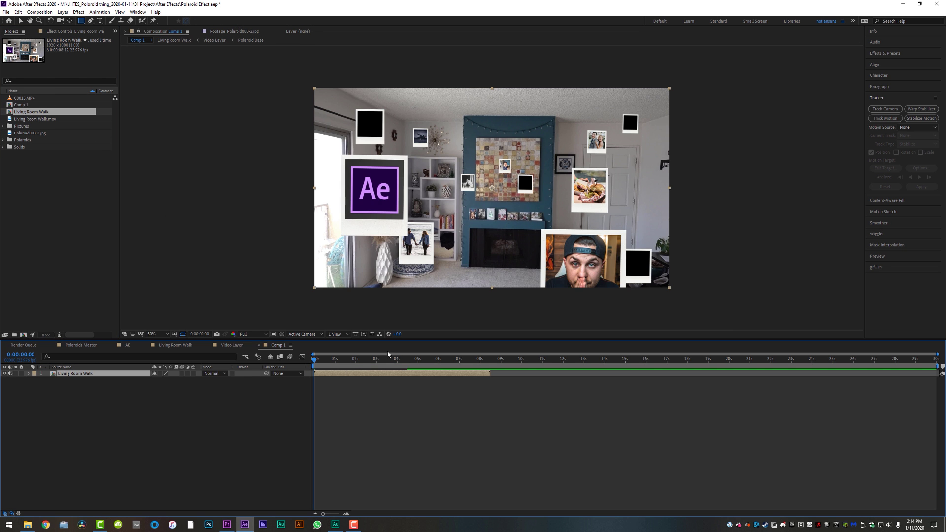
Place C0015.MP4 beneath Living Room Walk and shift it in time so the open-mouthed expression falls at 0:00:07:22
left_click_drag(352, 362, 478, 366)
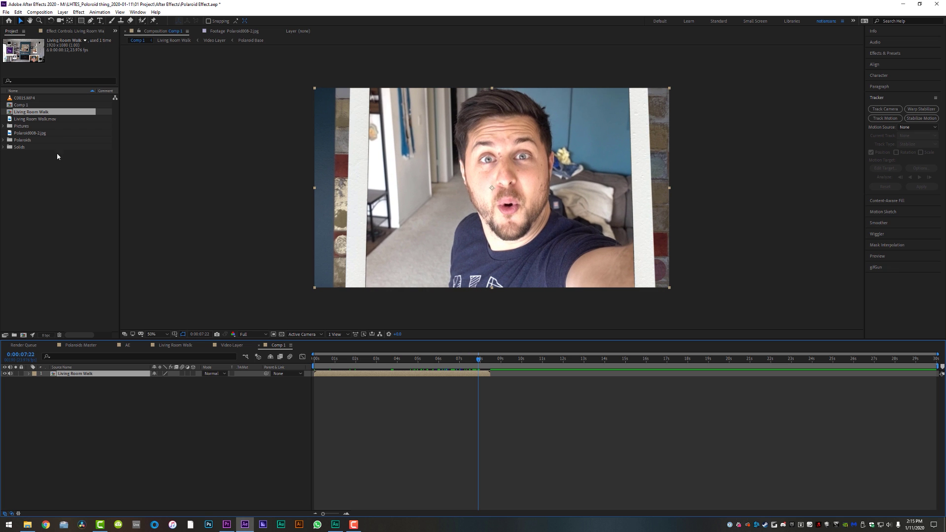
left_click(27, 98)
left_click_drag(25, 102, 299, 379)
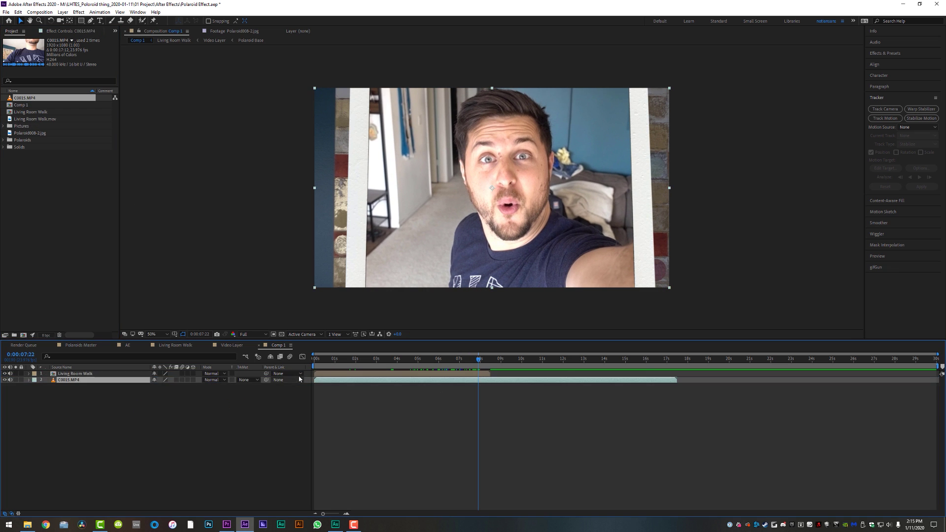
left_click(5, 373)
left_click_drag(502, 381, 458, 385)
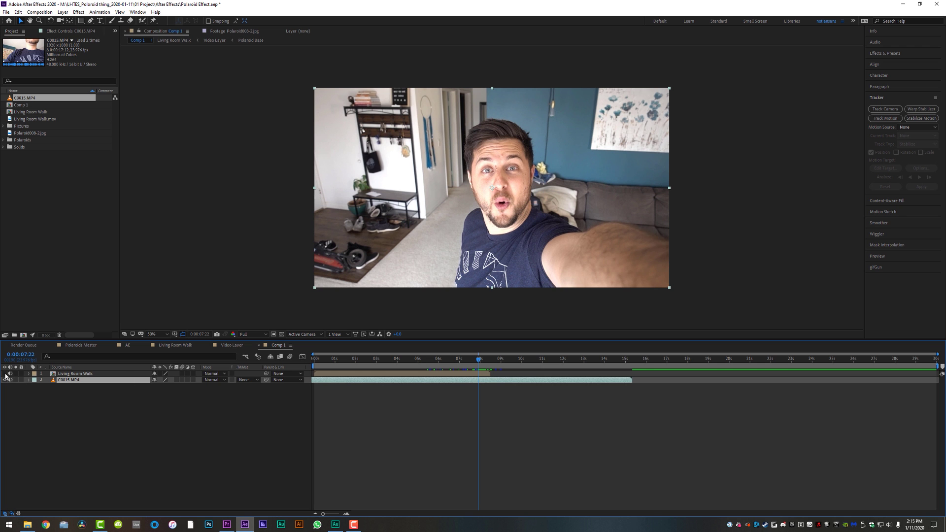
Make Living Room Walk semi-transparent, and scale C0015.MP4 to 142% and align it with the face in the Polaroid
left_click(5, 373)
left_click(77, 374)
key("t")
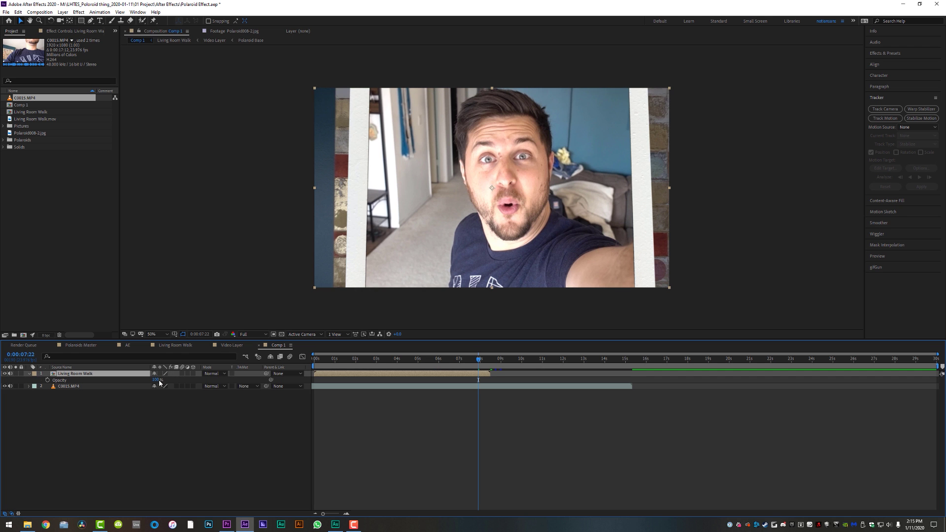
left_click_drag(157, 380, 143, 382)
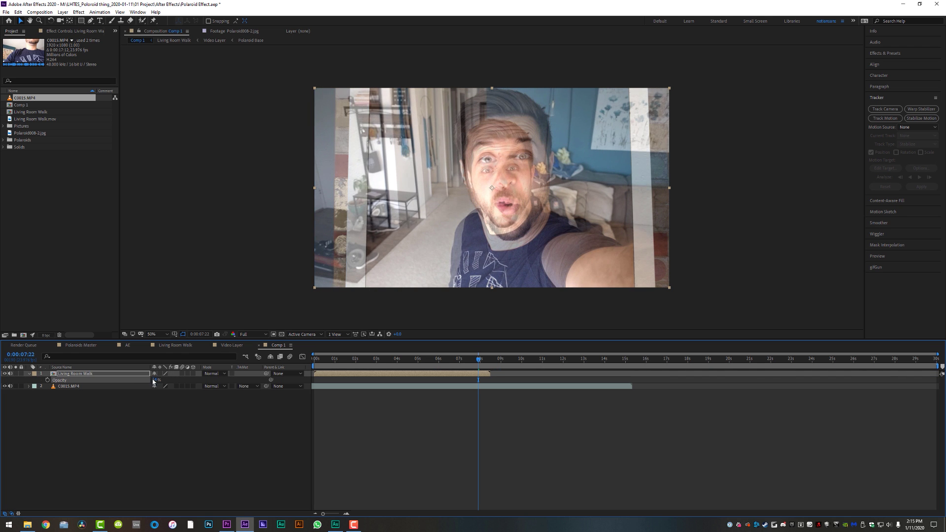
left_click(497, 386)
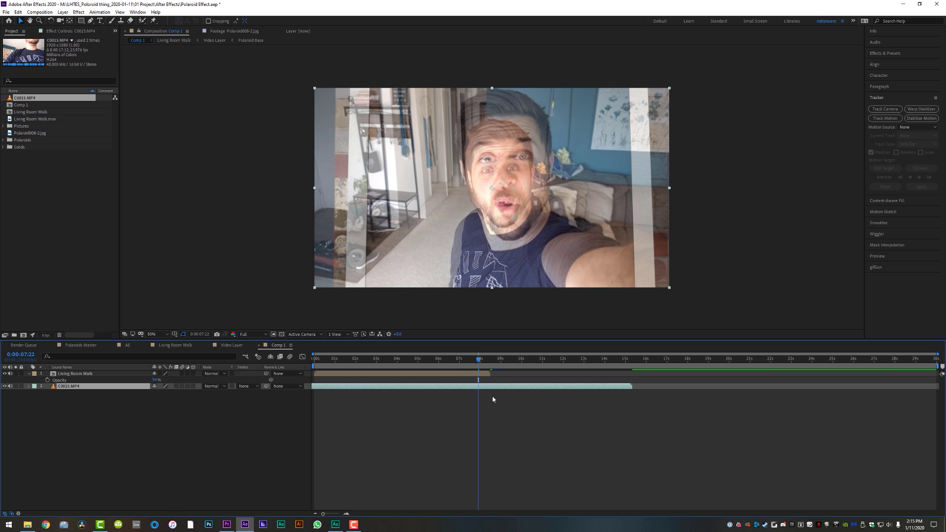
left_click_drag(162, 394, 183, 394)
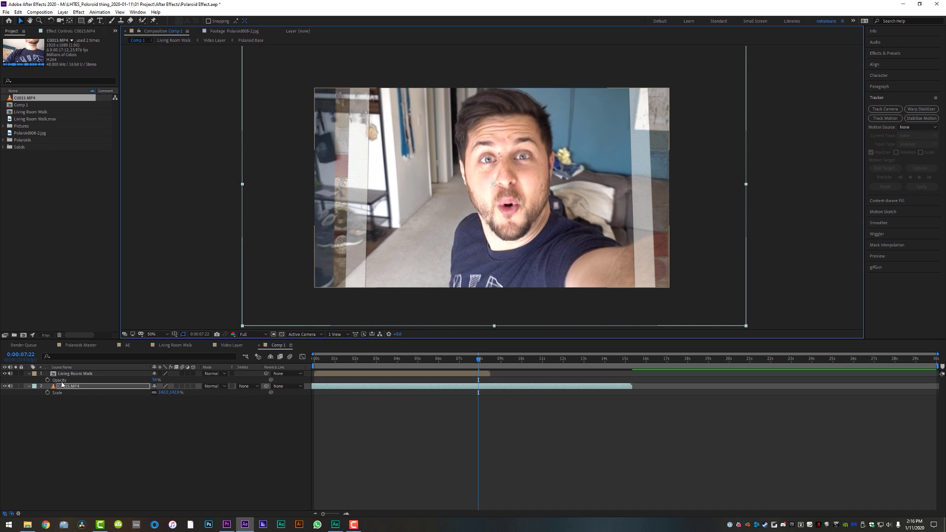
Keyframe Living Room Walk's opacity from 100% at 0:00:07:22 to 0% at 0:00:08:02 and scrub through the transition
left_click(74, 374)
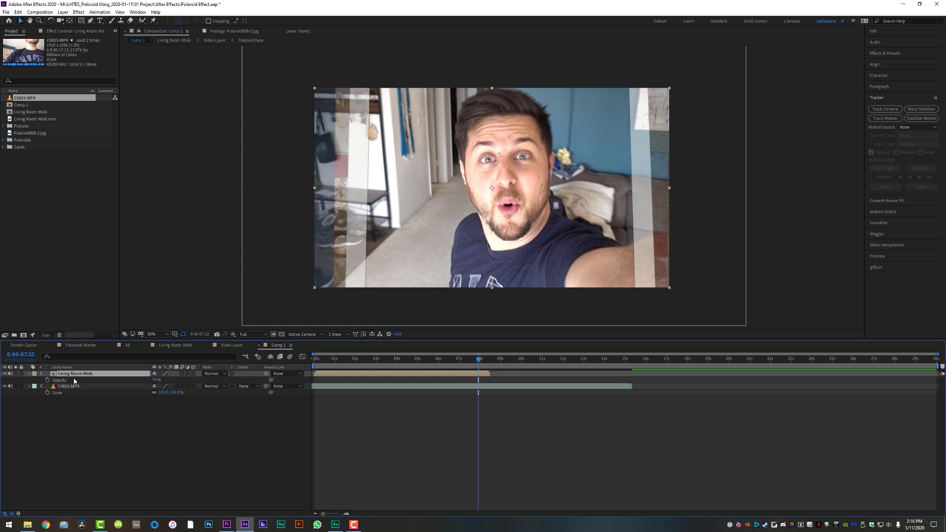
left_click(48, 380)
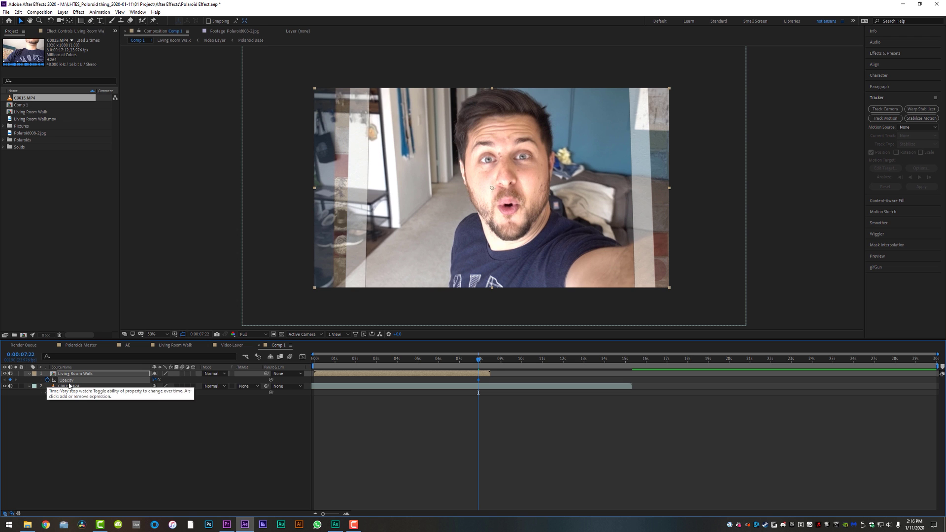
key("Page_Down")
key("Page_Down")
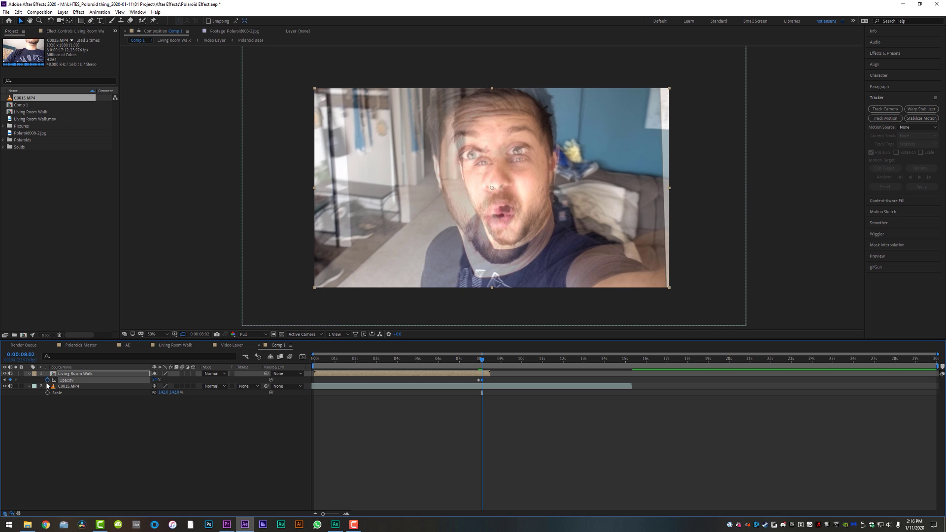
key("Return")
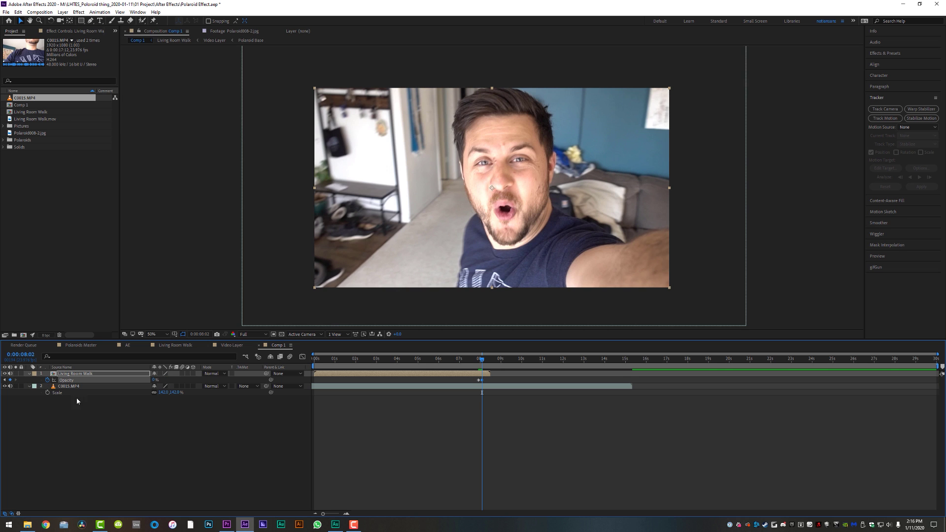
left_click(5, 380)
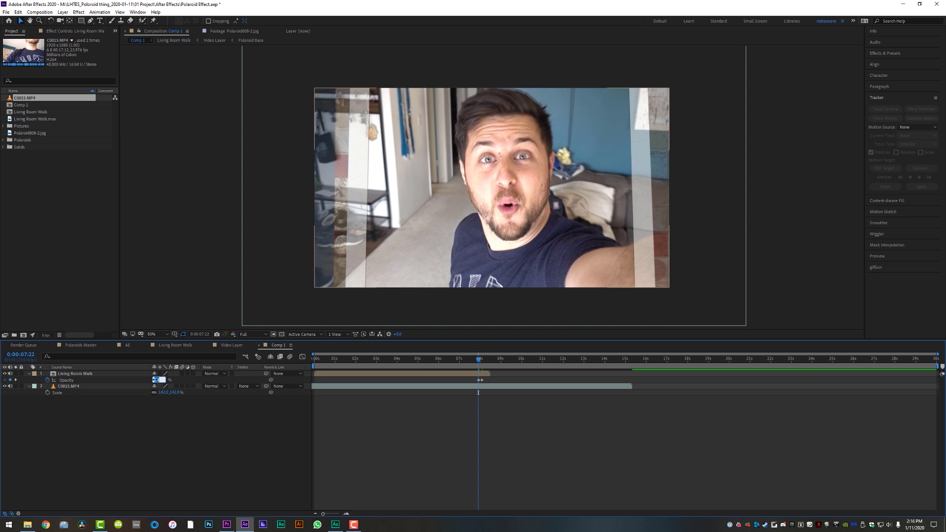
left_click_drag(466, 360, 481, 363)
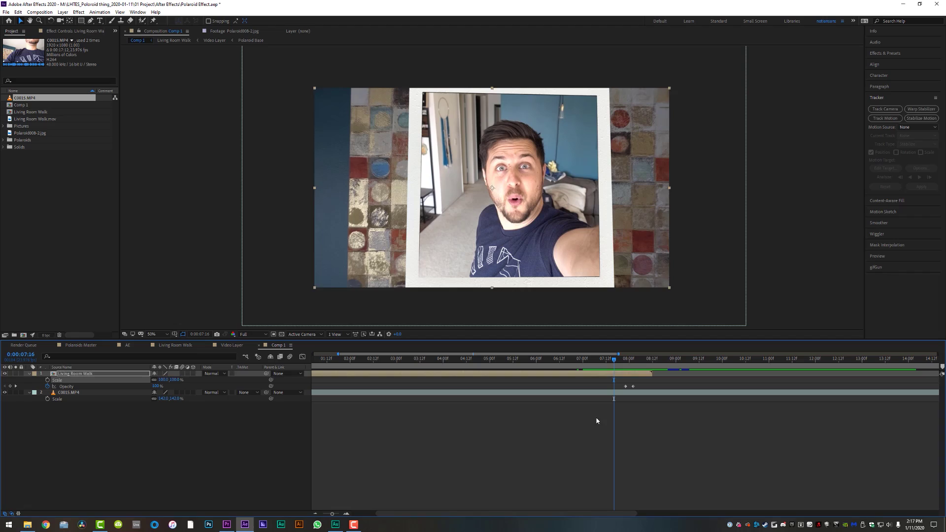
Turn on motion blur for all layers in Living Room Walk and play back Comp 1 from the start
left_click(596, 421)
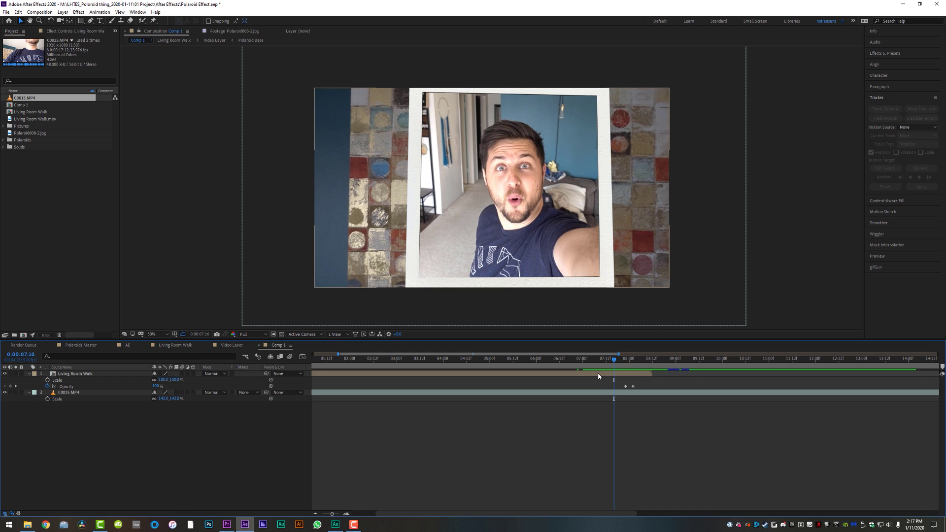
double_click(599, 376)
left_click(90, 379)
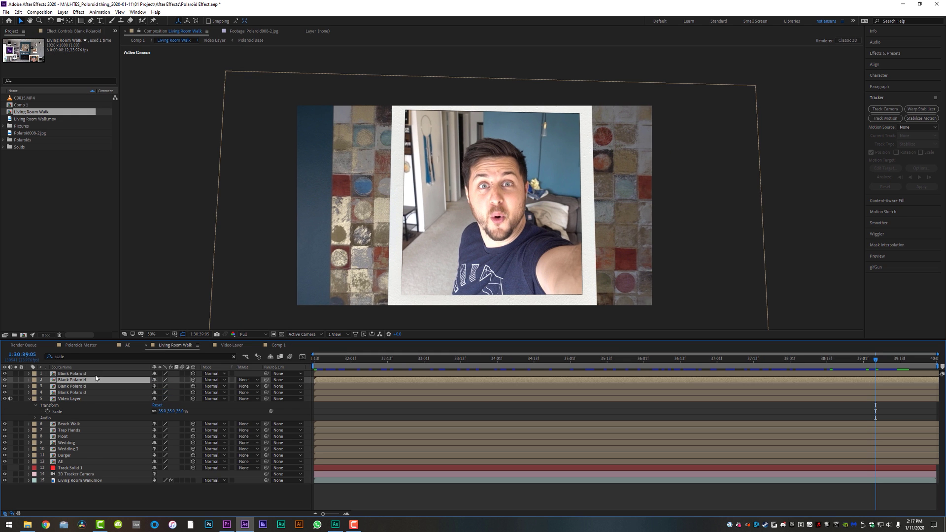
key("ctrl+a")
left_click(182, 377)
left_click(315, 365)
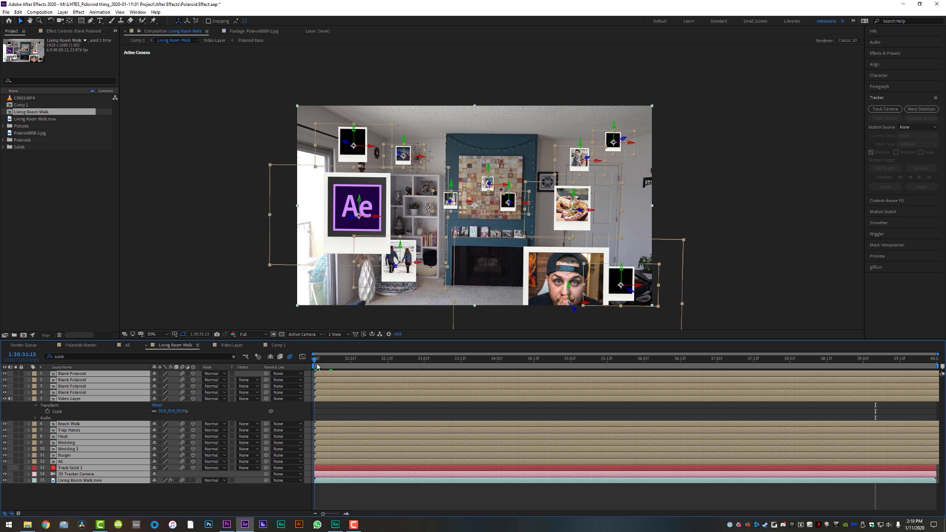
left_click(279, 345)
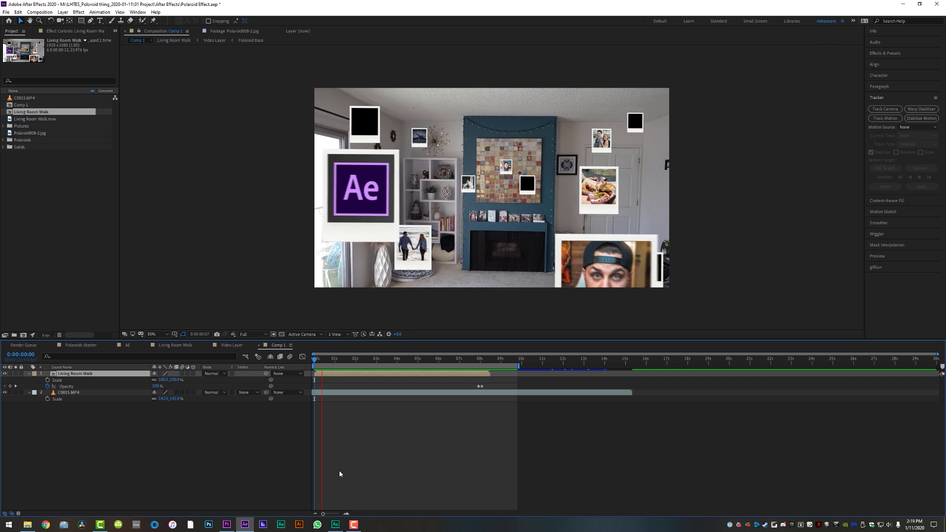